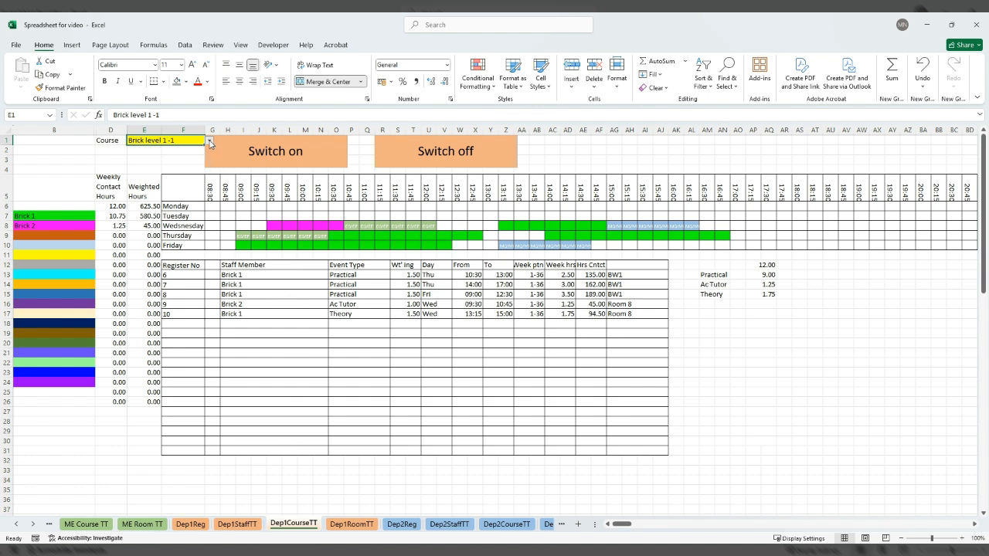
# Compare the Dep1CourseTT timetables by selecting the courses Brick level 1 -1, Brick level 1 -2 and Brick Level 3.
pyautogui.click(183, 157)
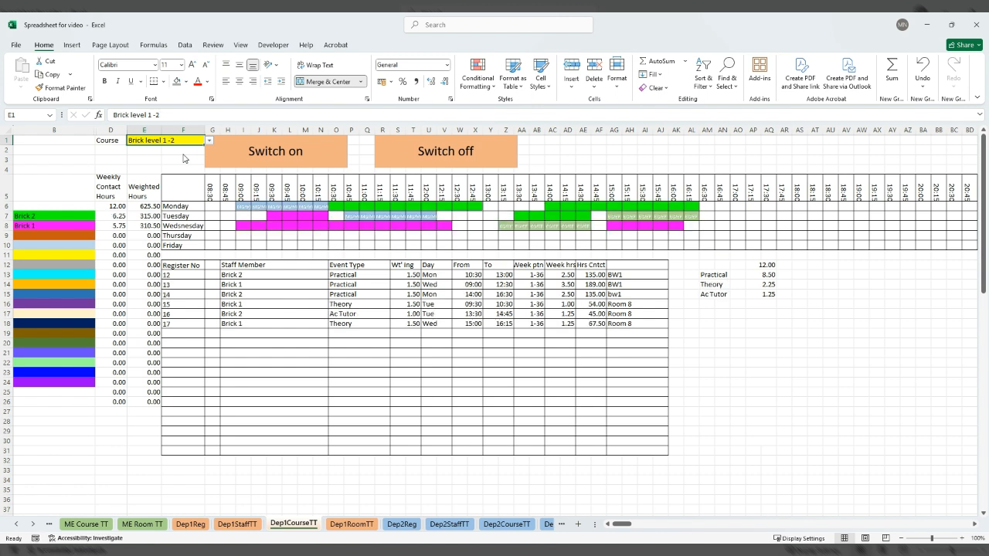
pyautogui.click(209, 139)
pyautogui.click(185, 163)
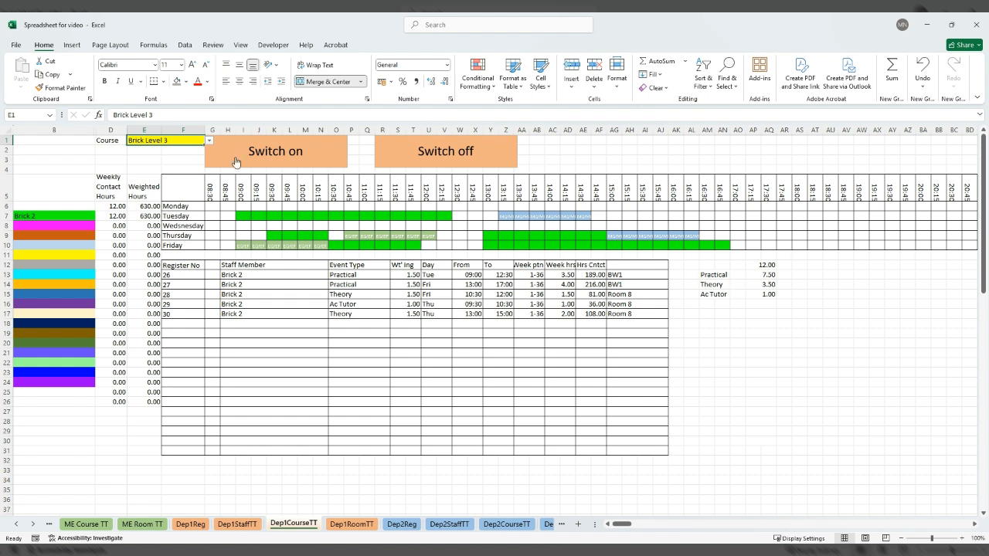
pyautogui.click(196, 159)
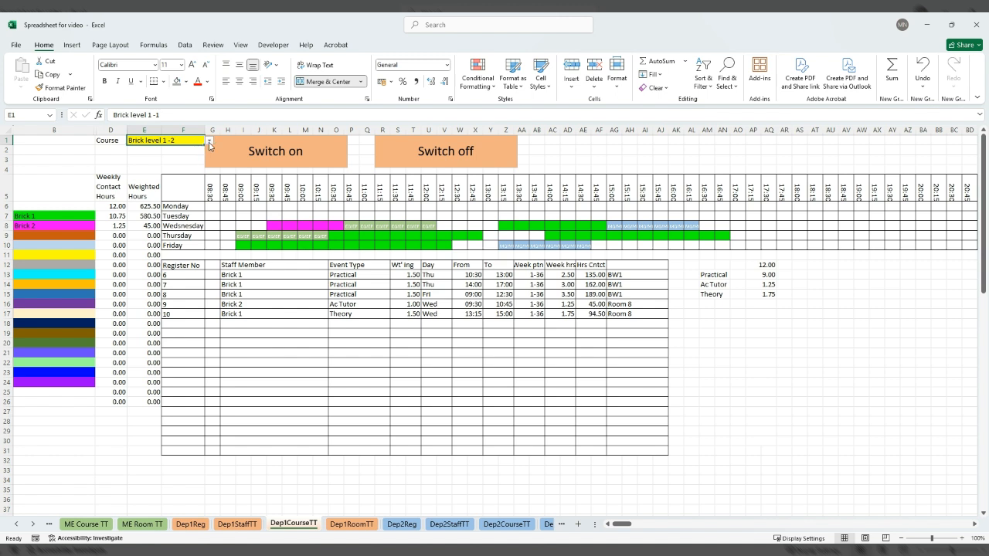
pyautogui.click(197, 156)
pyautogui.click(188, 158)
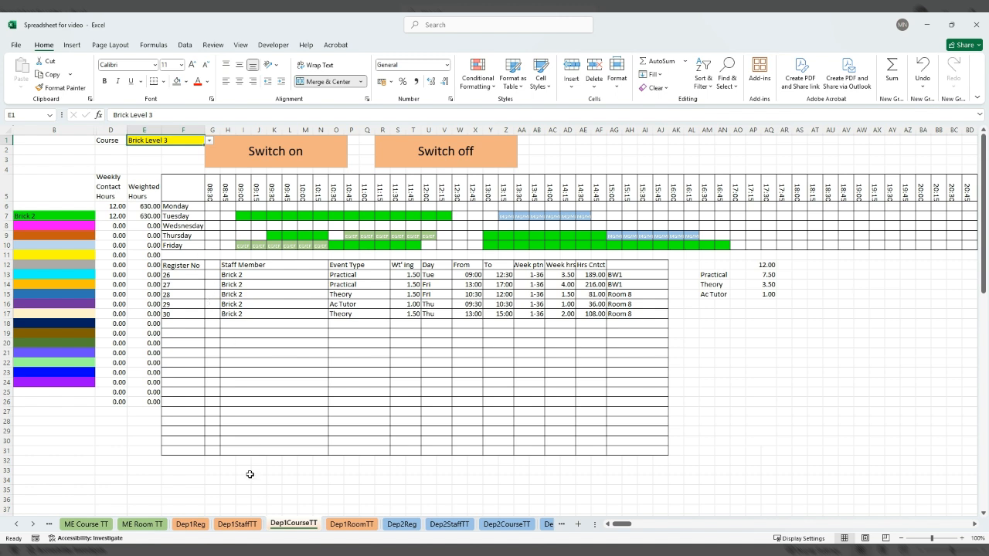
# Open the Eng Maths Blocks sheet to view the weekly English and maths block layout.
pyautogui.click(16, 525)
pyautogui.click(16, 526)
pyautogui.click(16, 525)
pyautogui.click(16, 526)
pyautogui.click(16, 526)
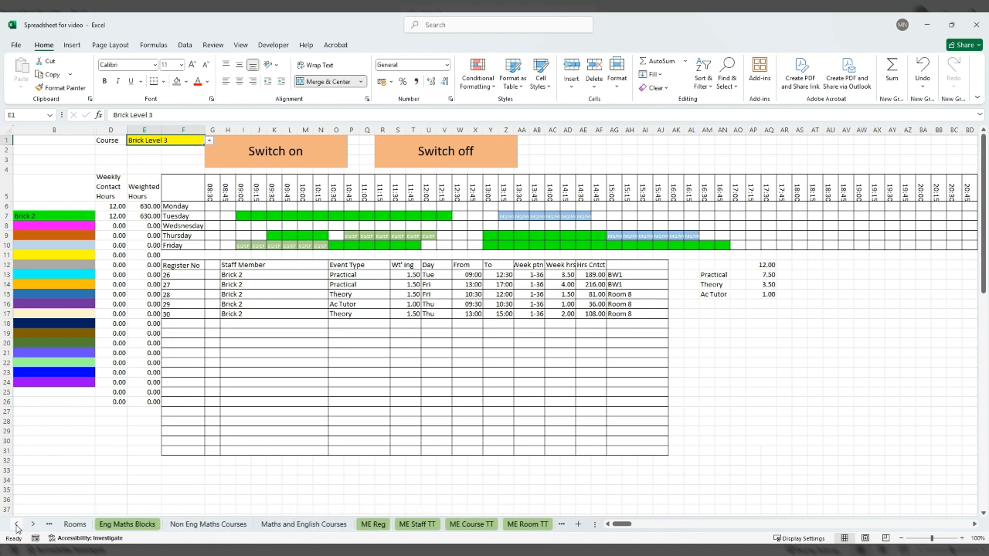
pyautogui.click(128, 525)
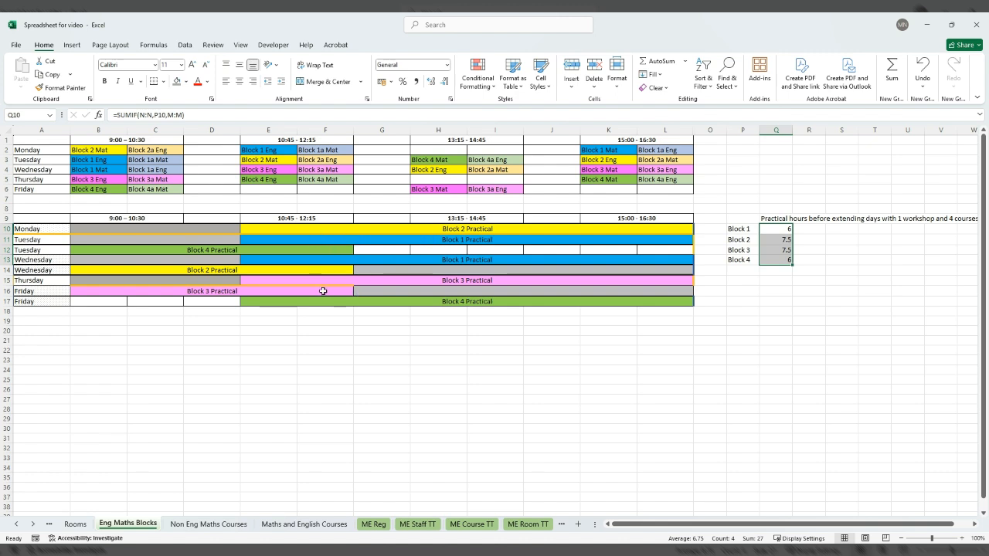
# Examine the practical hours calculated for Blocks 1 to 4 beside the block timetable.
pyautogui.click(786, 240)
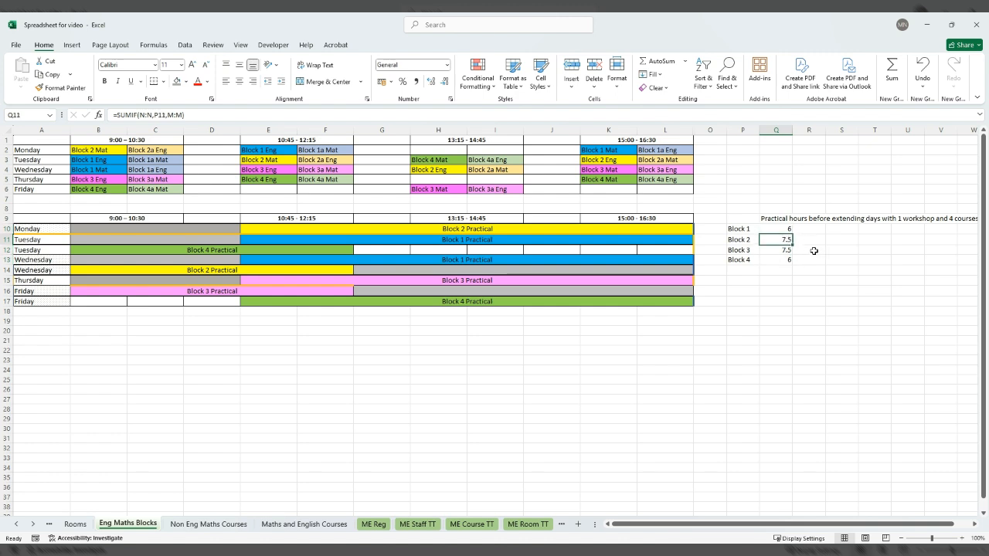
pyautogui.moveTo(788, 230); pyautogui.dragTo(786, 259)
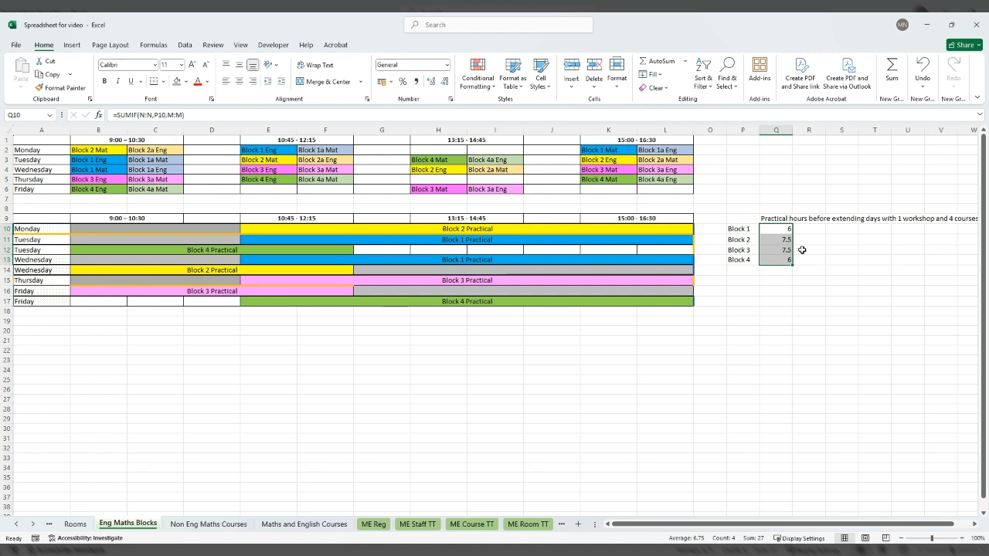
pyautogui.click(788, 241)
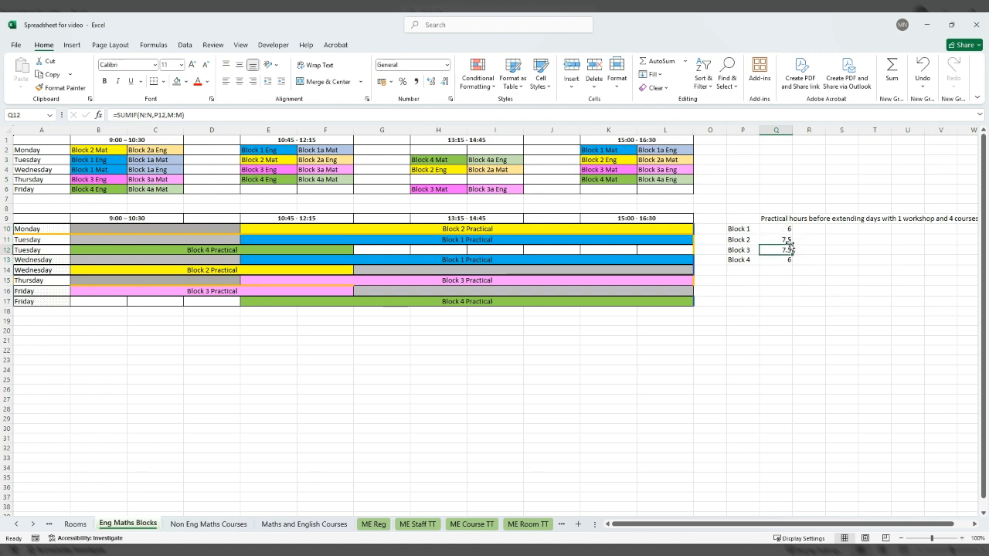
pyautogui.click(789, 249)
pyautogui.click(787, 240)
pyautogui.click(785, 249)
pyautogui.click(785, 230)
pyautogui.click(784, 258)
pyautogui.click(786, 230)
pyautogui.click(783, 258)
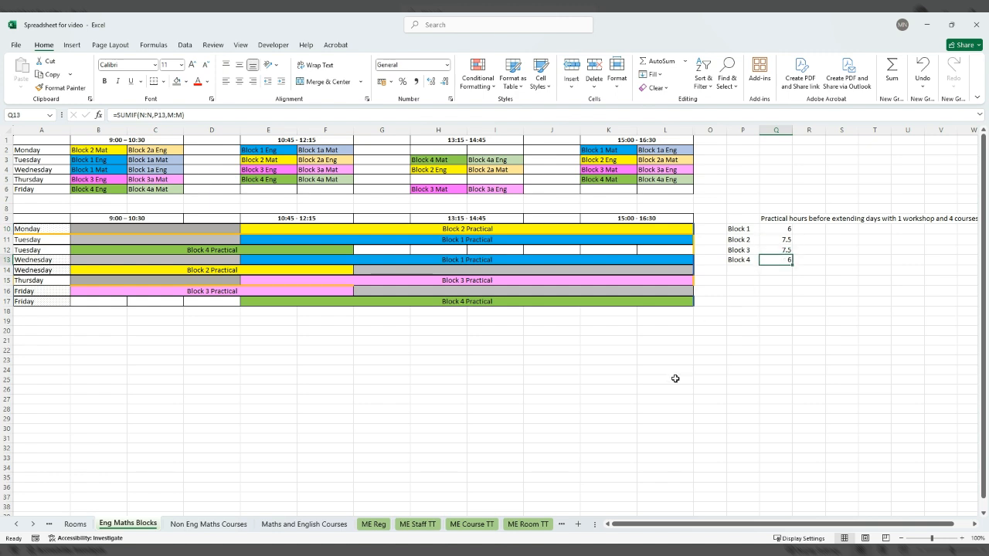
# Review the English and maths session rows and their staff timetable slots on the ME Reg sheet.
pyautogui.click(374, 524)
pyautogui.moveTo(826, 527); pyautogui.dragTo(704, 529)
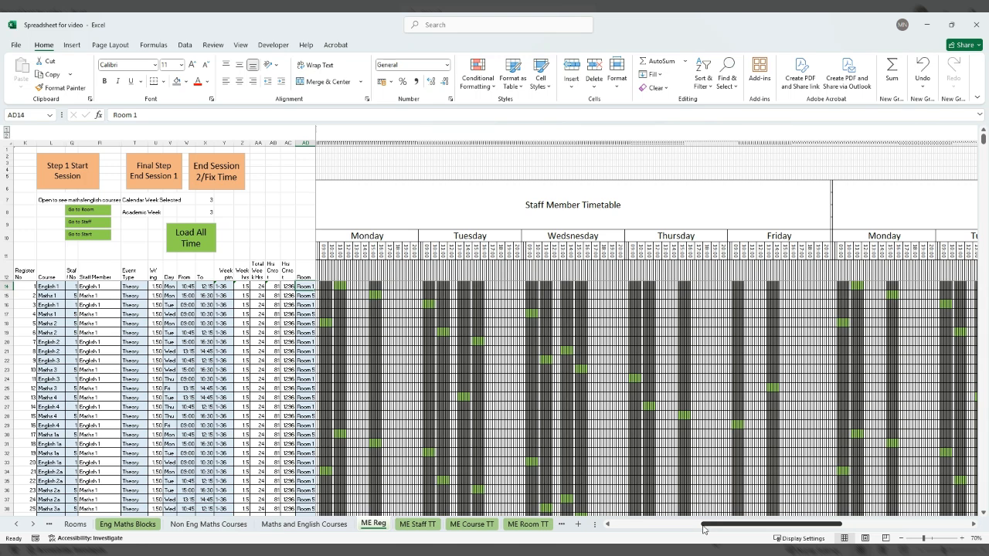
pyautogui.scroll(-6, 456, 392)
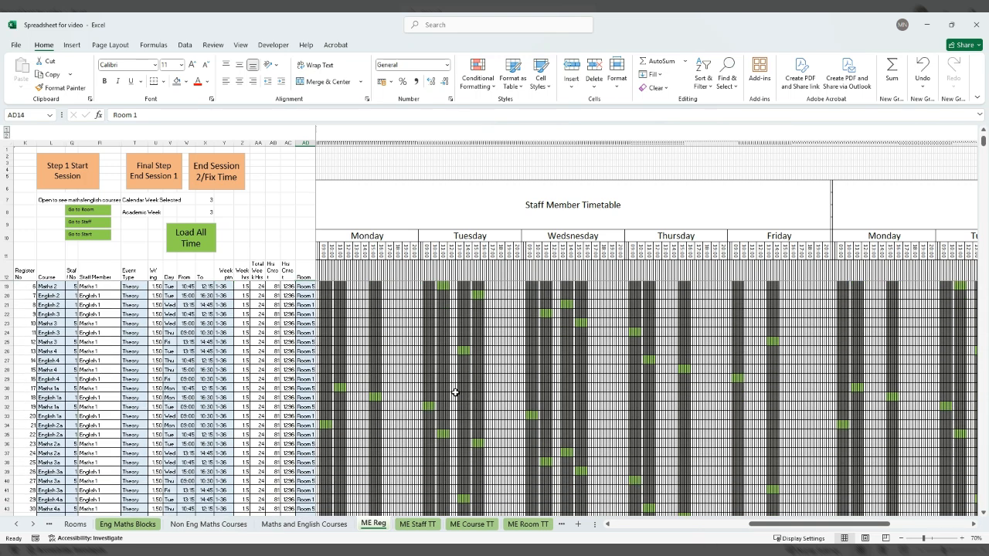
pyautogui.scroll(-5, 455, 392)
pyautogui.scroll(-6, 455, 392)
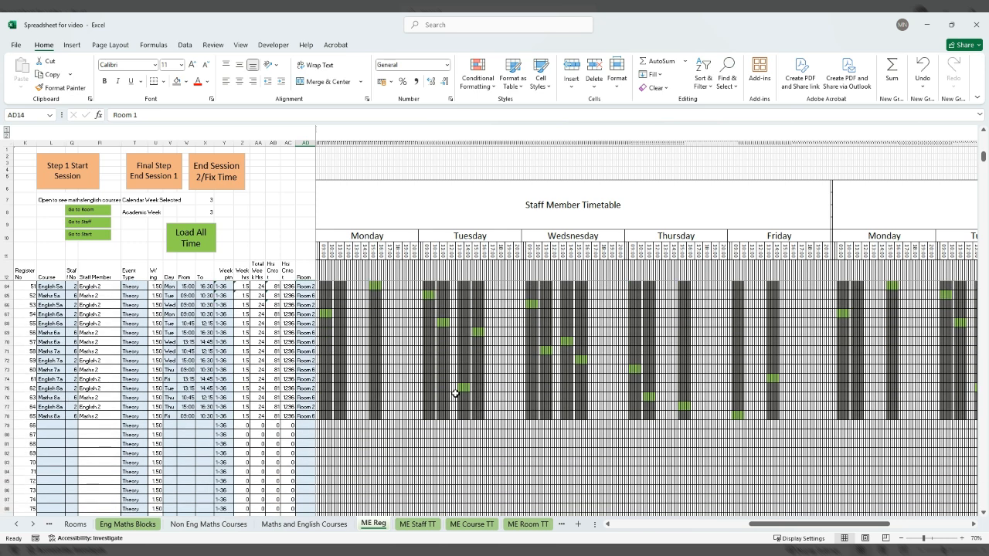
pyautogui.scroll(16, 456, 392)
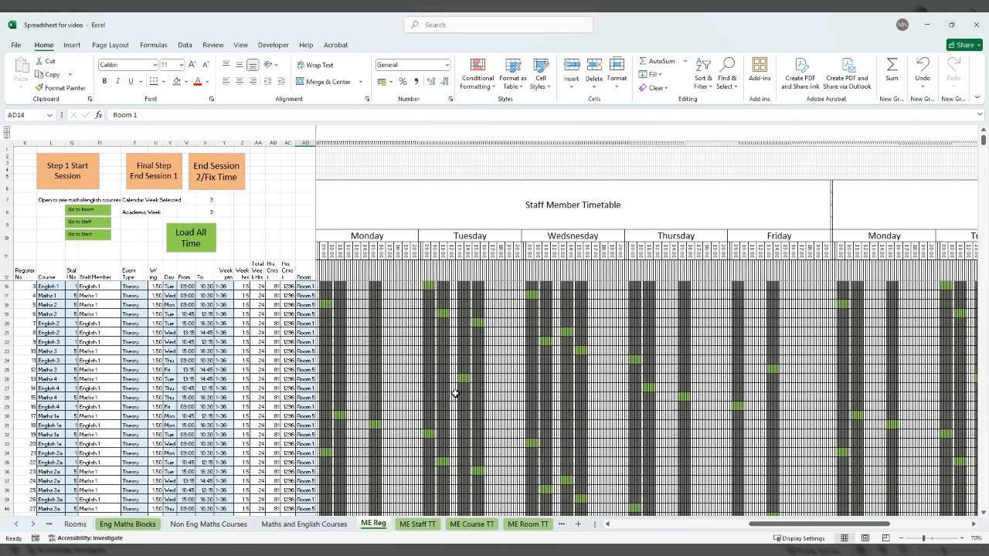
pyautogui.scroll(1, 456, 393)
# Display the Maths 2 and Maths 1 timetables on ME Staff TT and the Room 6 timetable on ME Room TT.
pyautogui.click(417, 524)
pyautogui.click(194, 141)
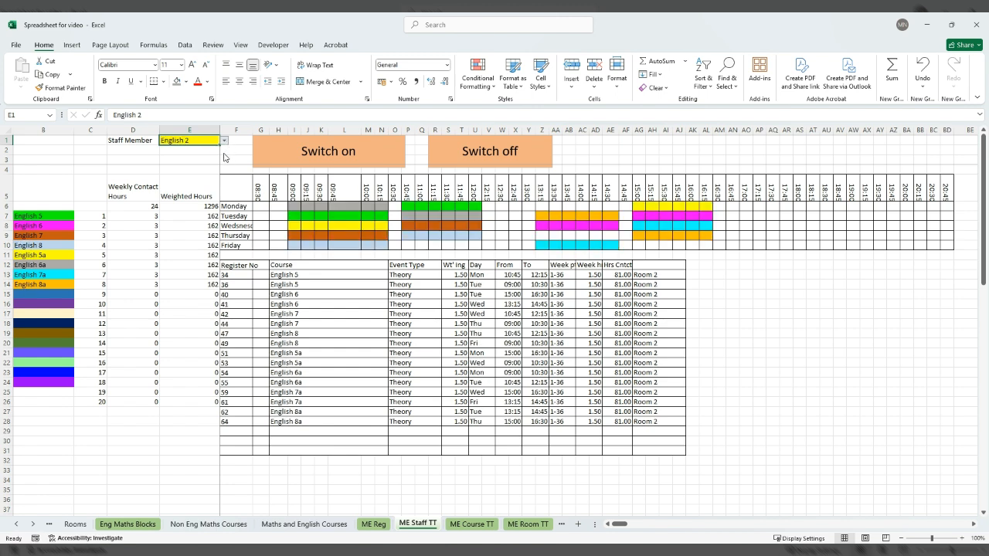
pyautogui.click(202, 148)
pyautogui.click(225, 141)
pyautogui.click(207, 154)
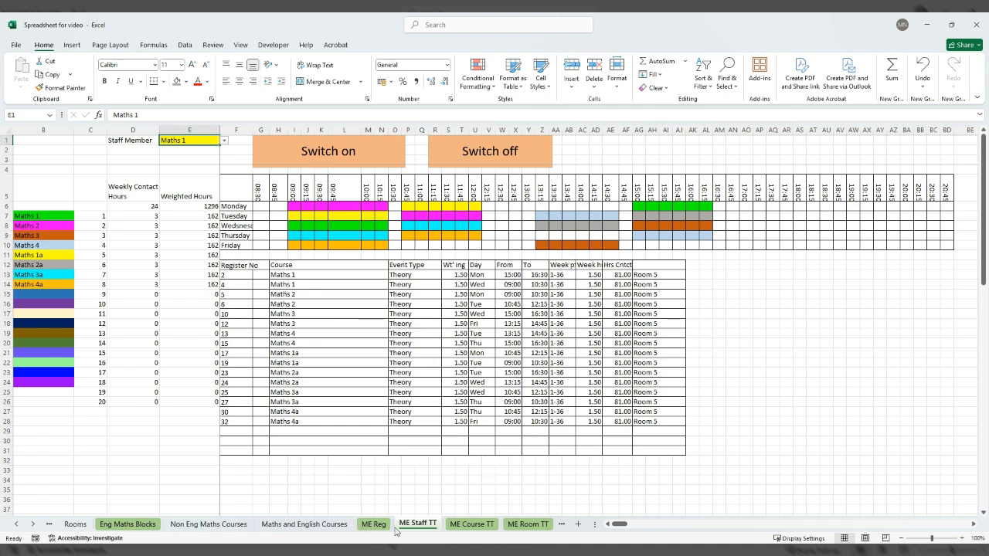
pyautogui.click(527, 524)
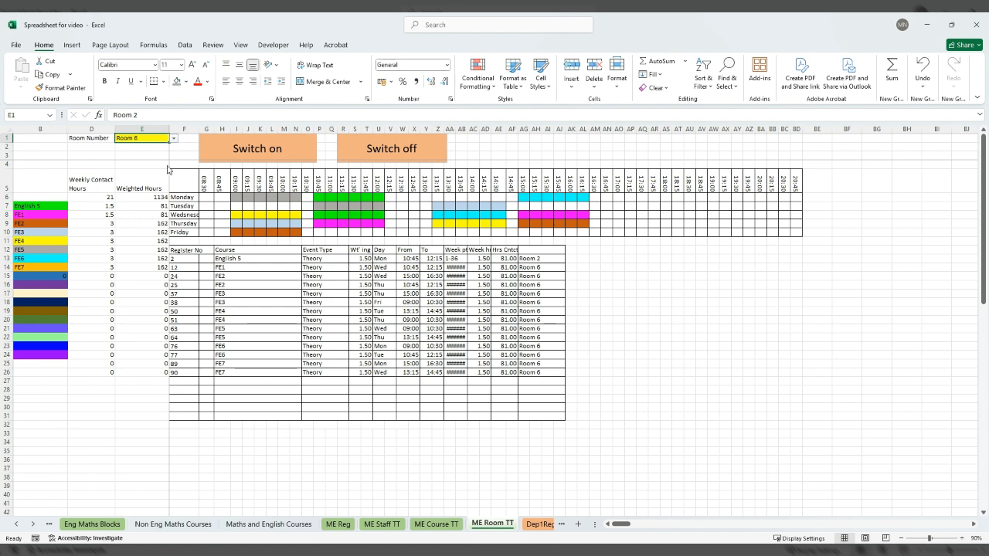
# Open the Dep1Reg sheet and review the brick course registers against the staff member timetable.
pyautogui.click(36, 525)
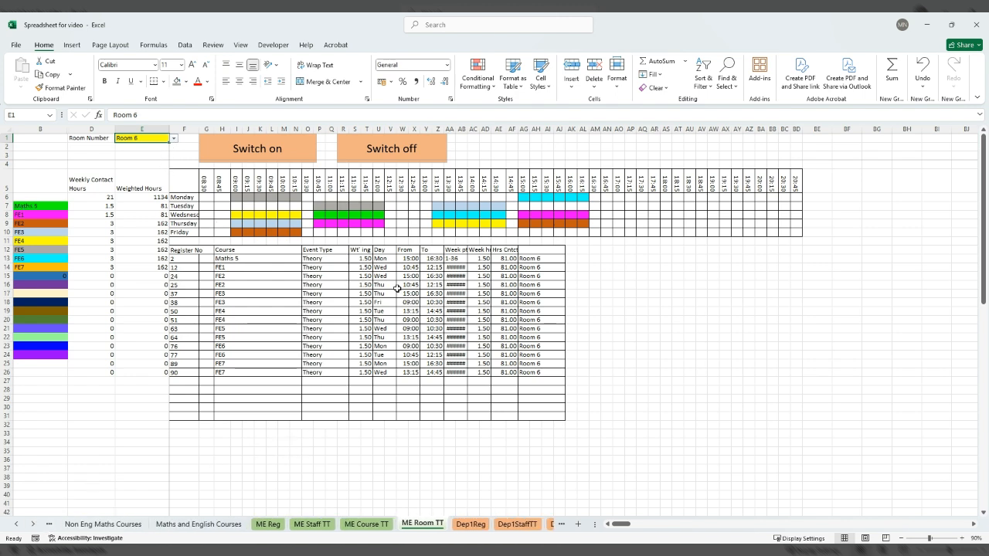
pyautogui.click(33, 525)
pyautogui.click(32, 524)
pyautogui.click(33, 525)
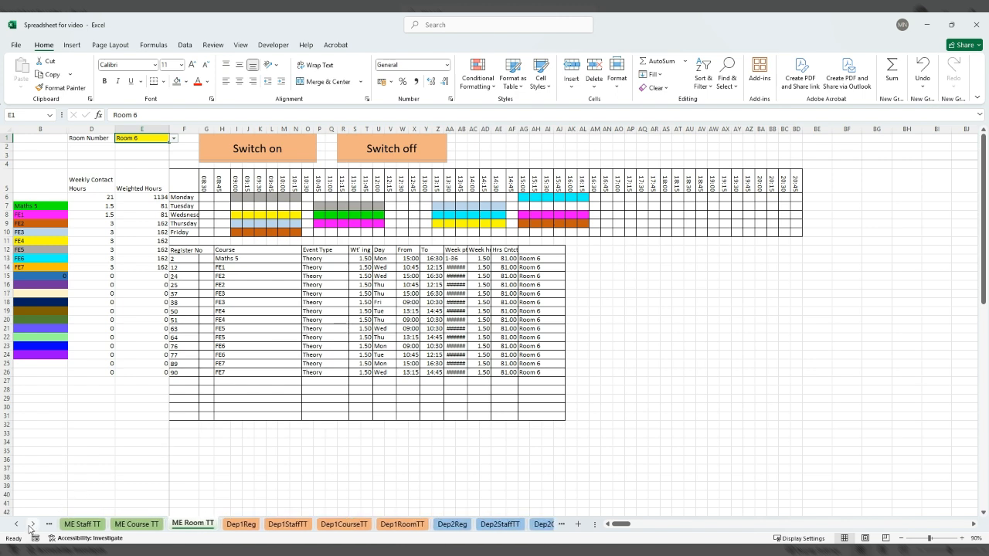
pyautogui.click(248, 526)
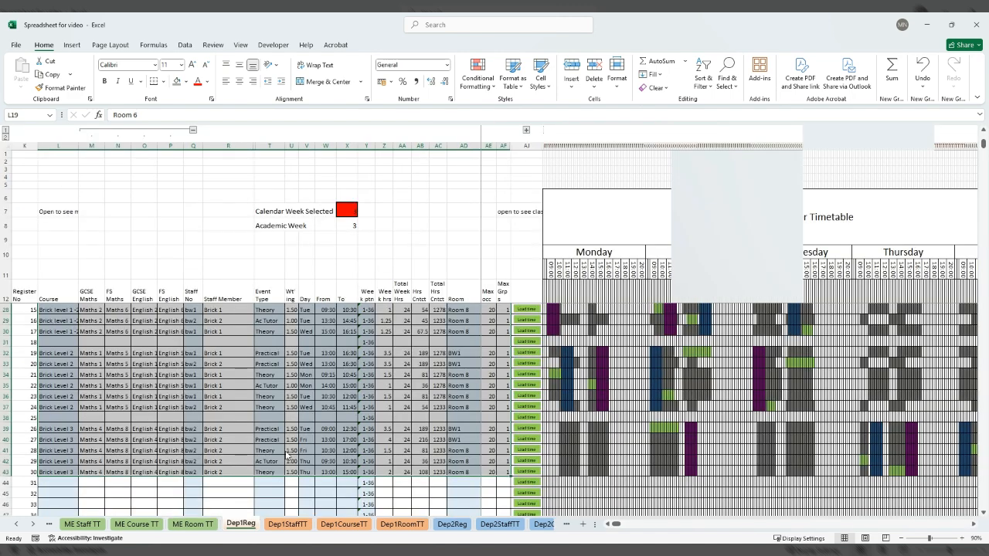
pyautogui.scroll(4, 388, 397)
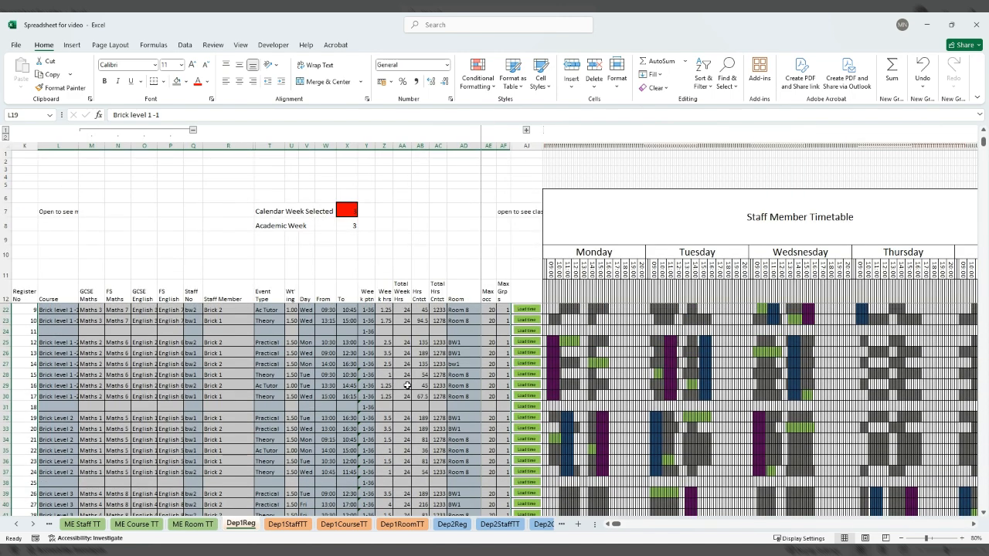
pyautogui.scroll(-5, 478, 385)
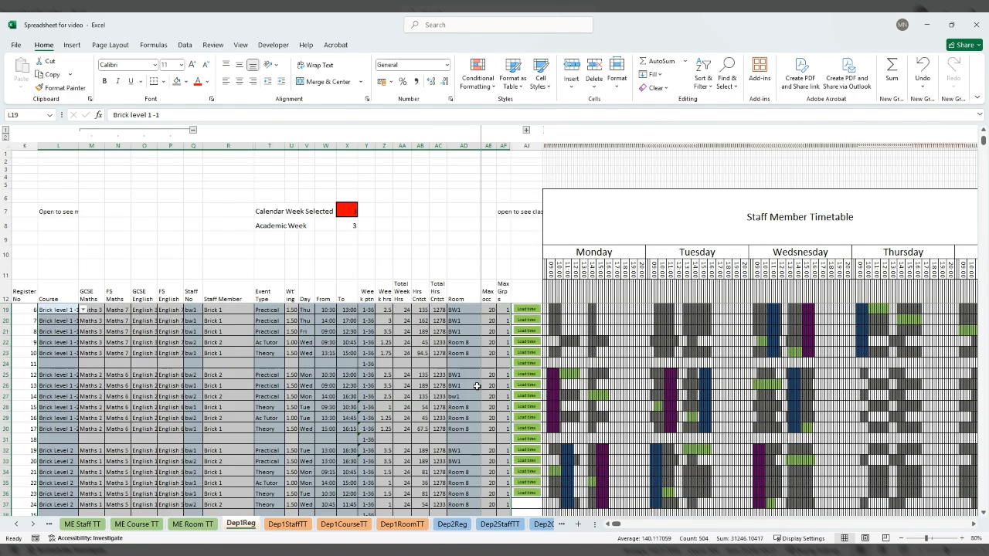
# On the Dep2Reg sheet, copy the course Brick level 1 -1 from register 1 into registers 2 to 4.
pyautogui.click(452, 525)
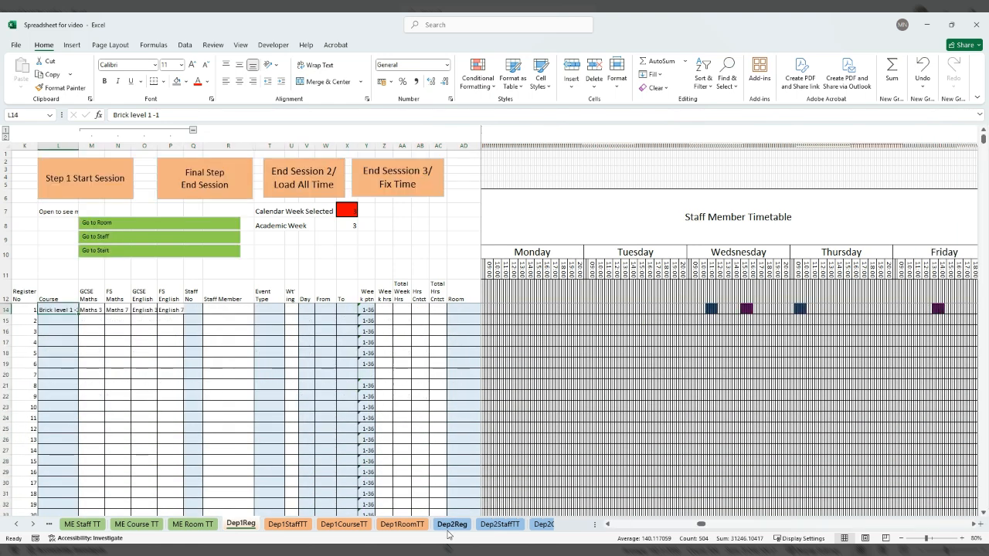
pyautogui.click(66, 318)
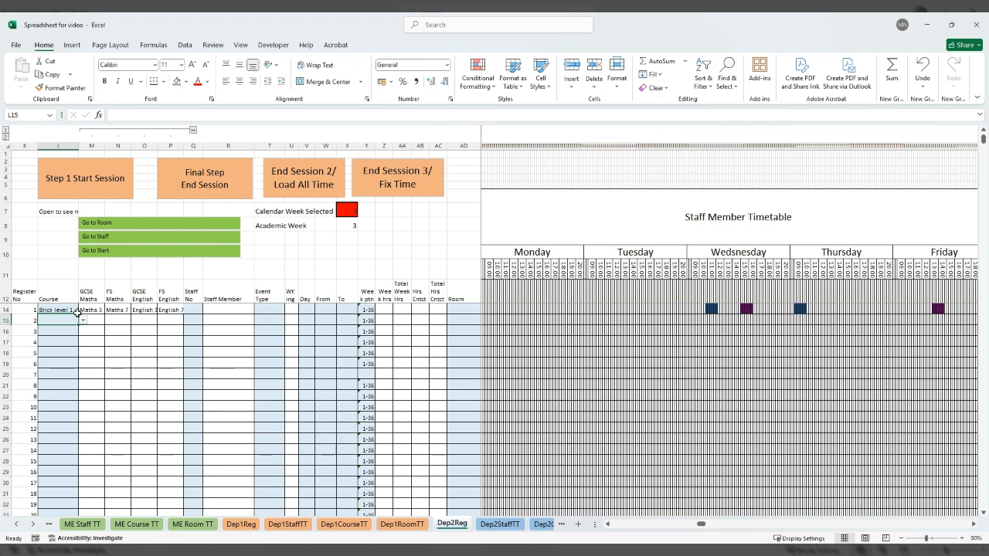
pyautogui.click(72, 310)
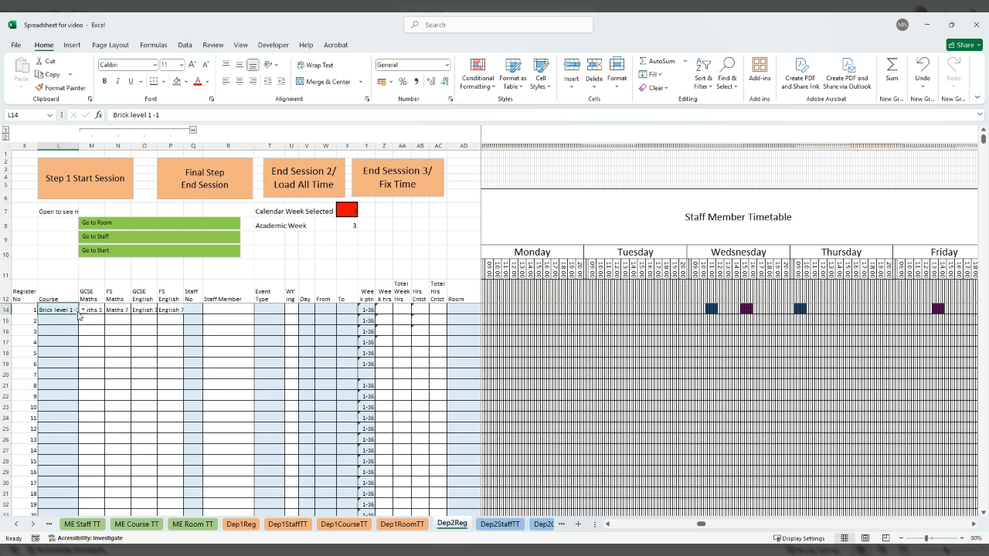
pyautogui.hotkey('ctrl', 'c')
pyautogui.moveTo(68, 323); pyautogui.dragTo(68, 342)
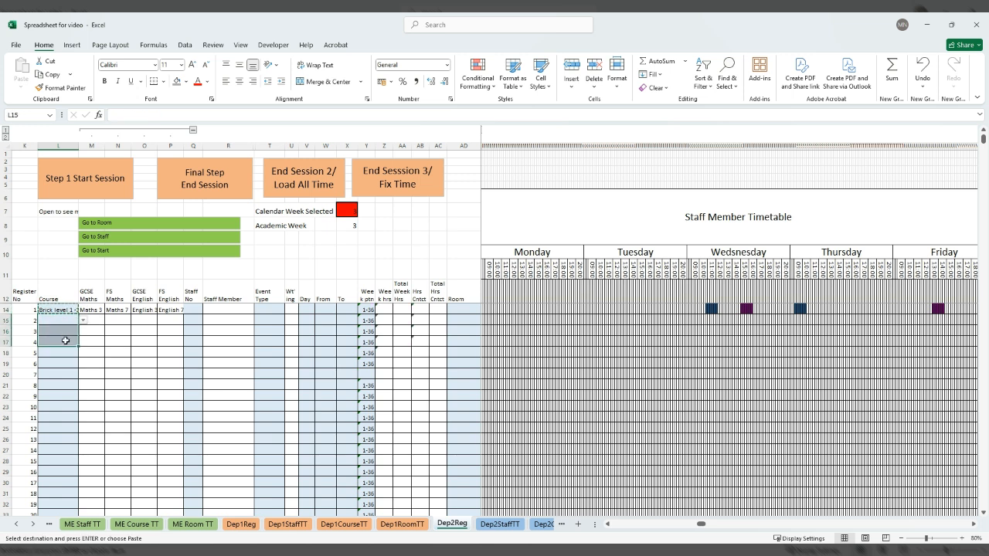
pyautogui.hotkey('ctrl', 'v')
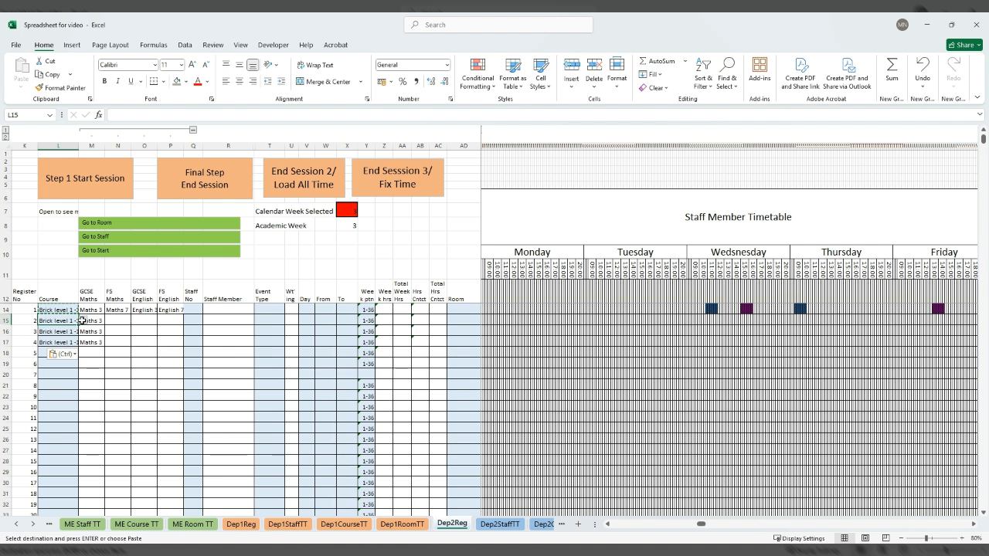
# Change the courses of registers 2, 3 and 4 to Brick level 1 -2, Brick Level 2 and Brick Level 3.
pyautogui.click(71, 329)
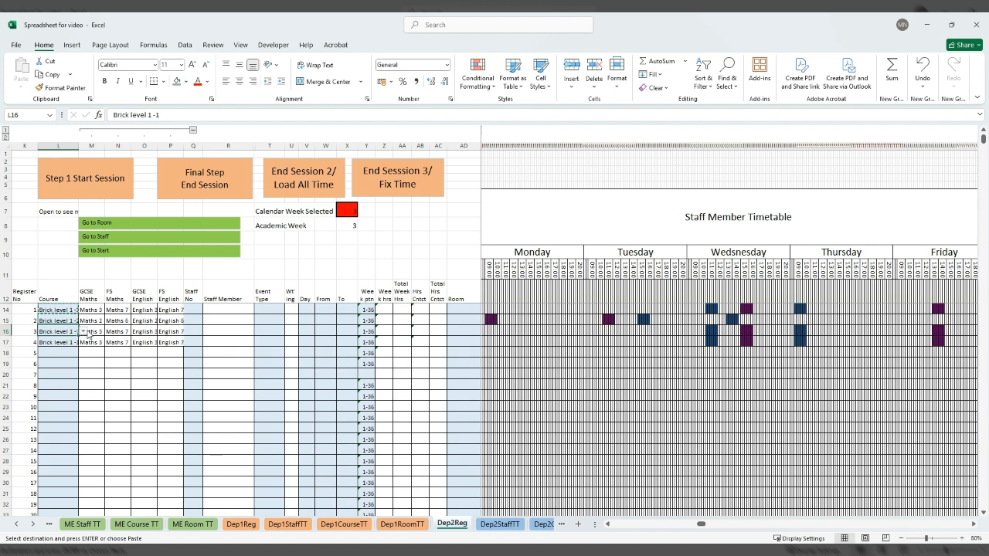
pyautogui.click(72, 352)
pyautogui.click(74, 340)
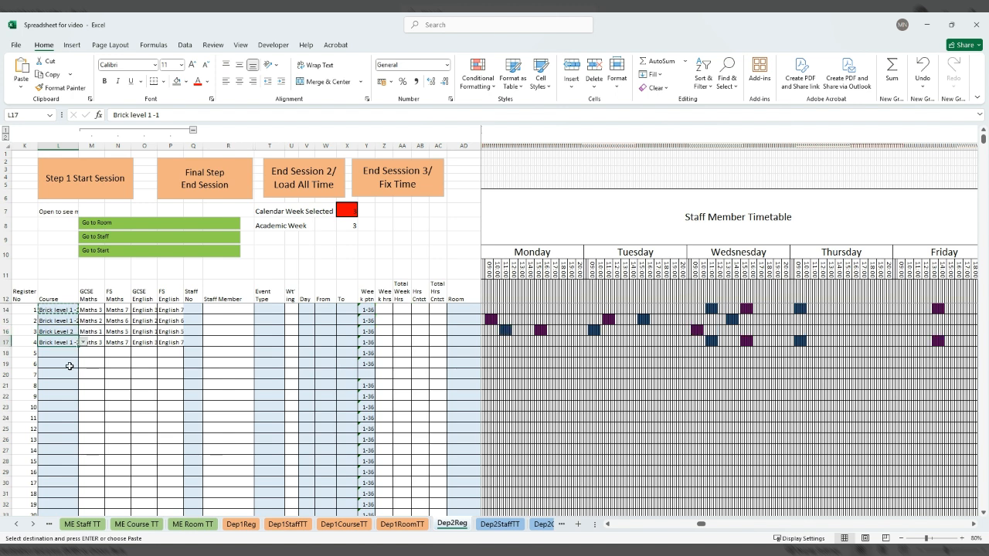
pyautogui.click(70, 367)
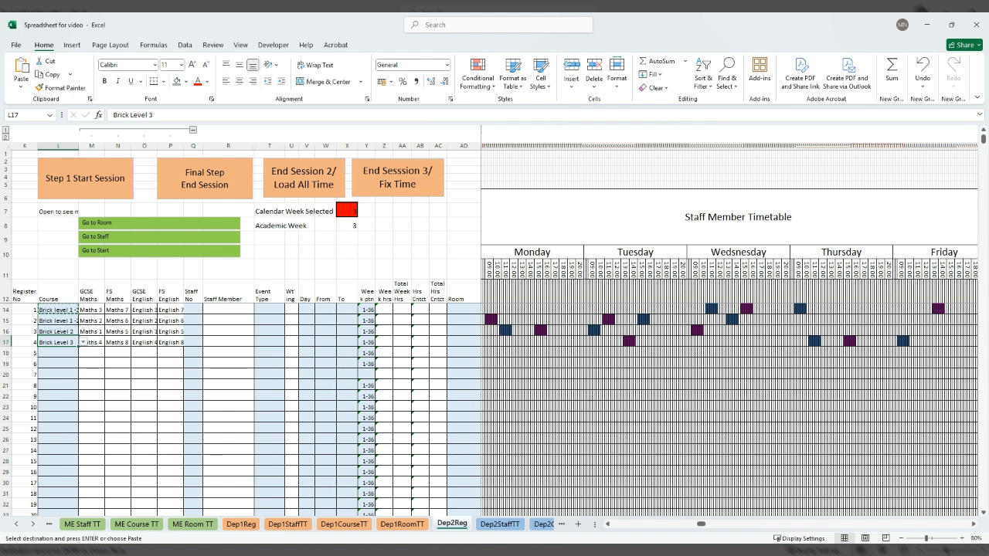
# On the Dep3Reg sheet, load the time for register 1 into the staff member timetable and view the week.
pyautogui.click(33, 525)
pyautogui.click(33, 524)
pyautogui.click(33, 524)
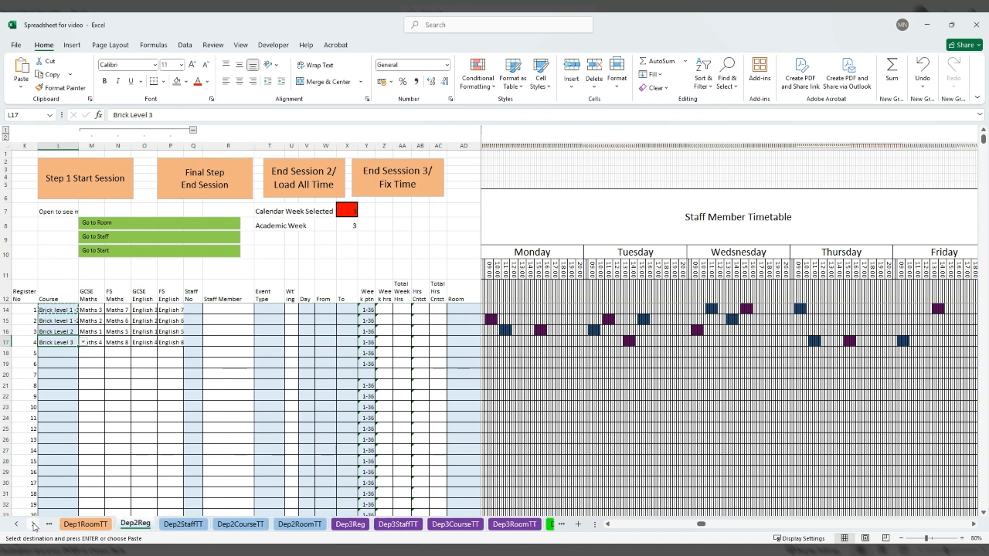
pyautogui.click(359, 526)
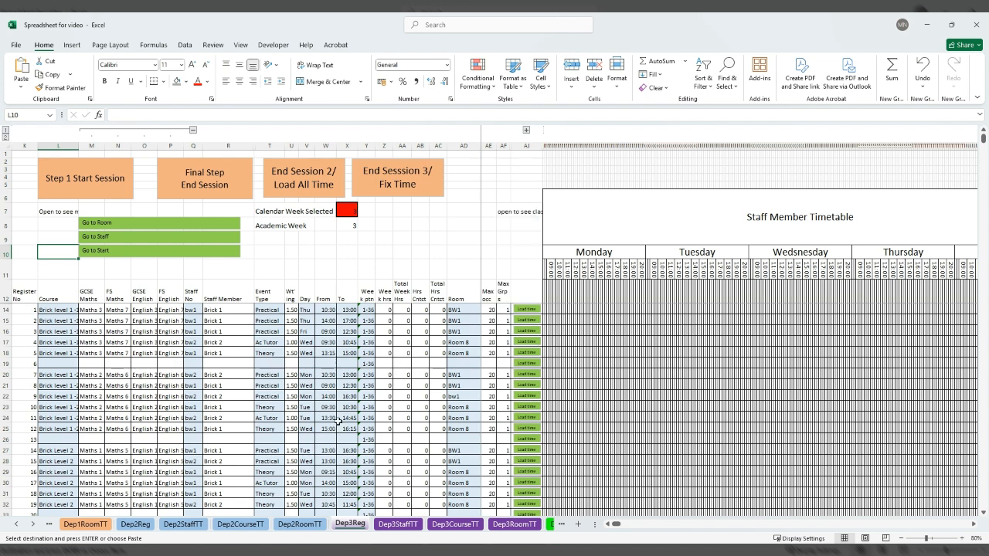
pyautogui.click(521, 312)
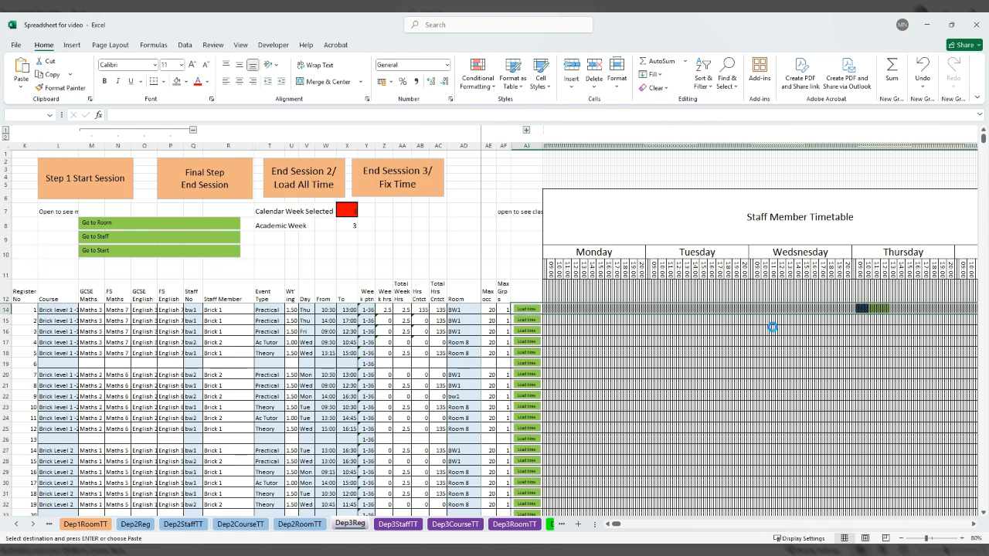
pyautogui.click(974, 525)
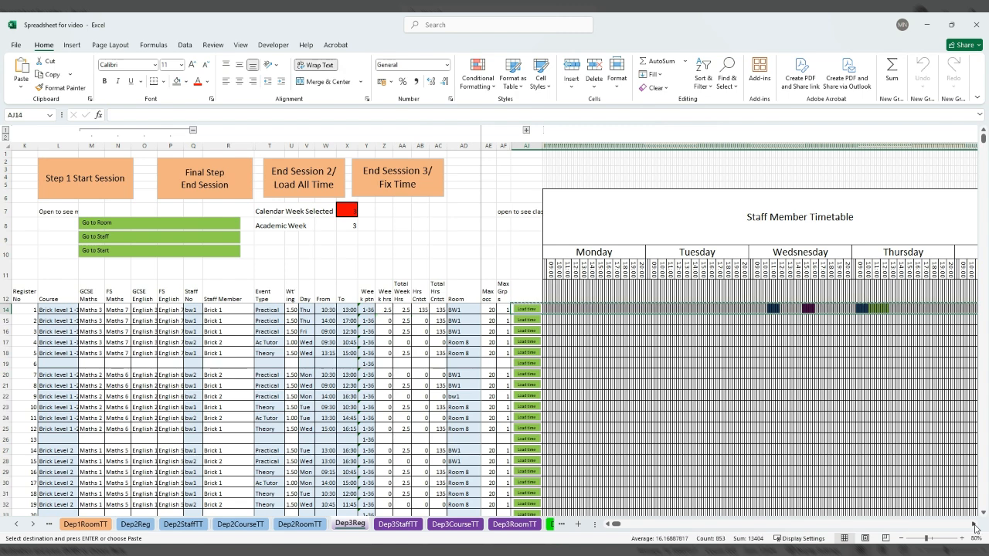
pyautogui.click(975, 525)
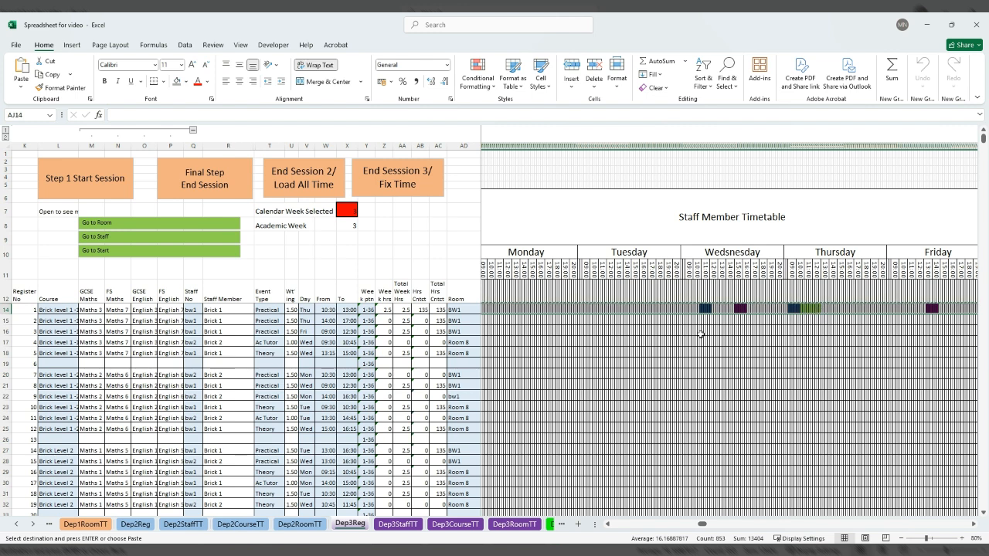
# Review the English and maths block timings on the Eng Maths Blocks sheet and return to the Dep3Reg sheet.
pyautogui.click(471, 319)
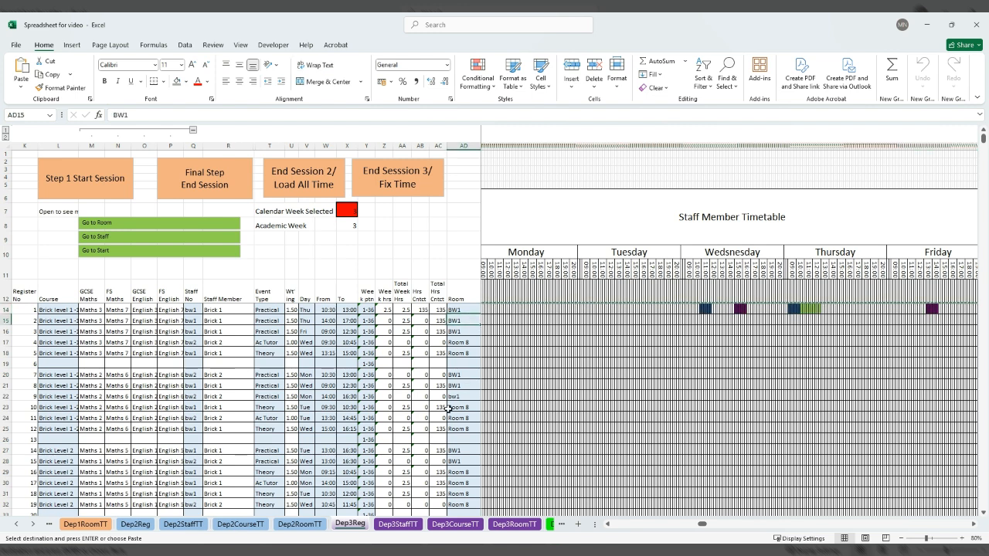
pyautogui.click(15, 524)
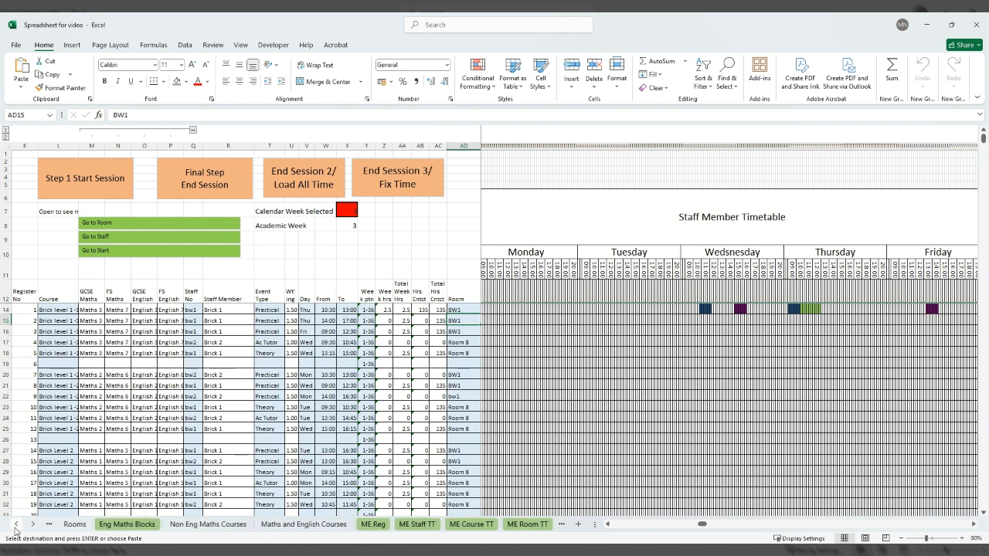
pyautogui.click(124, 525)
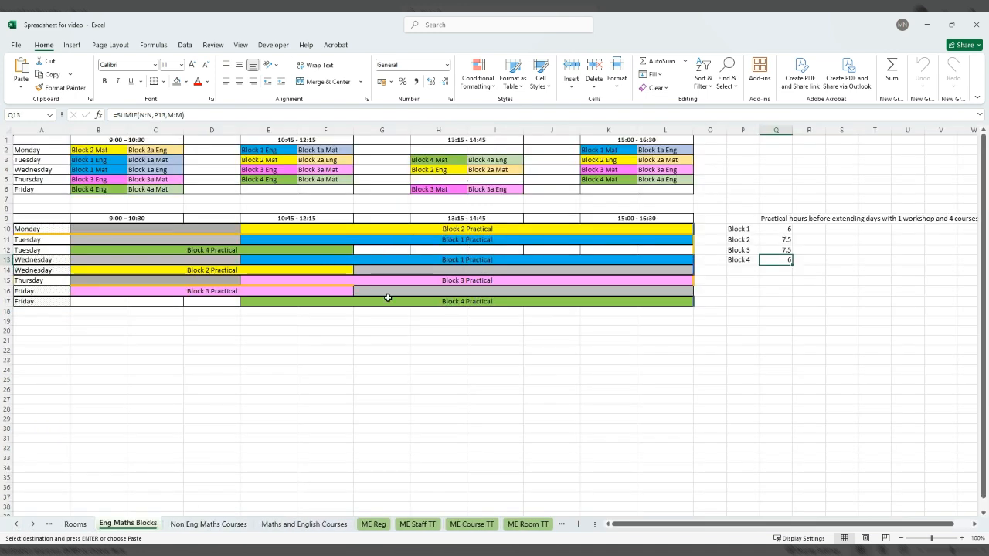
pyautogui.click(34, 525)
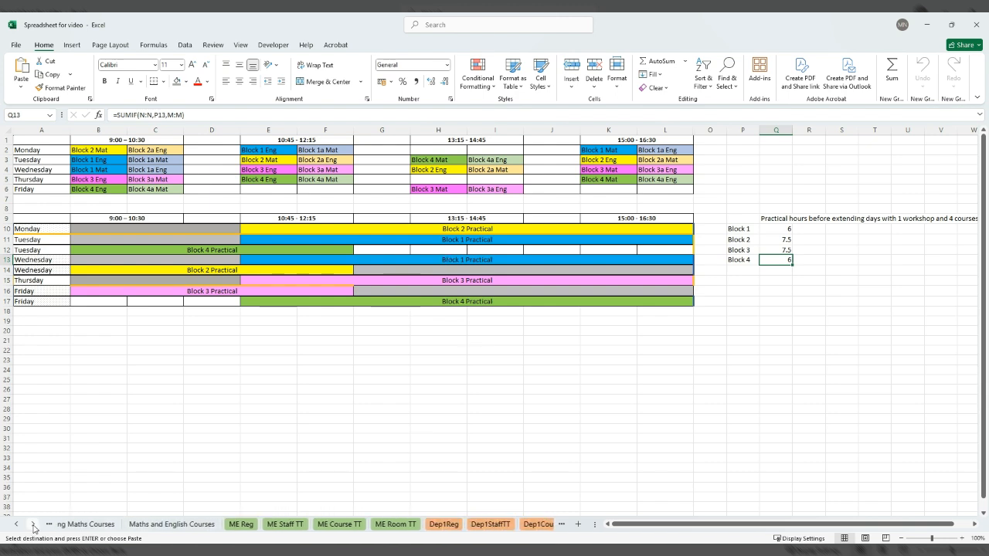
pyautogui.click(33, 524)
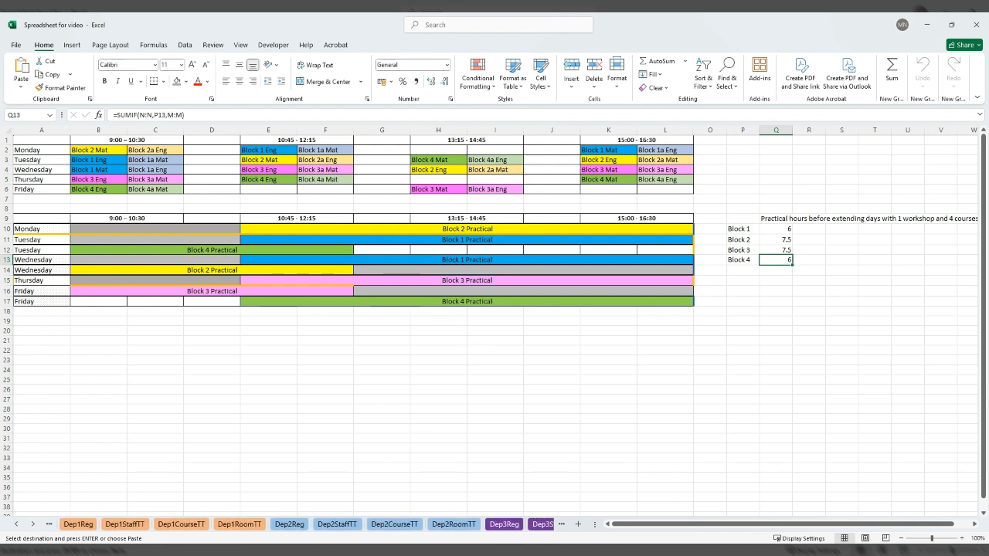
pyautogui.click(301, 527)
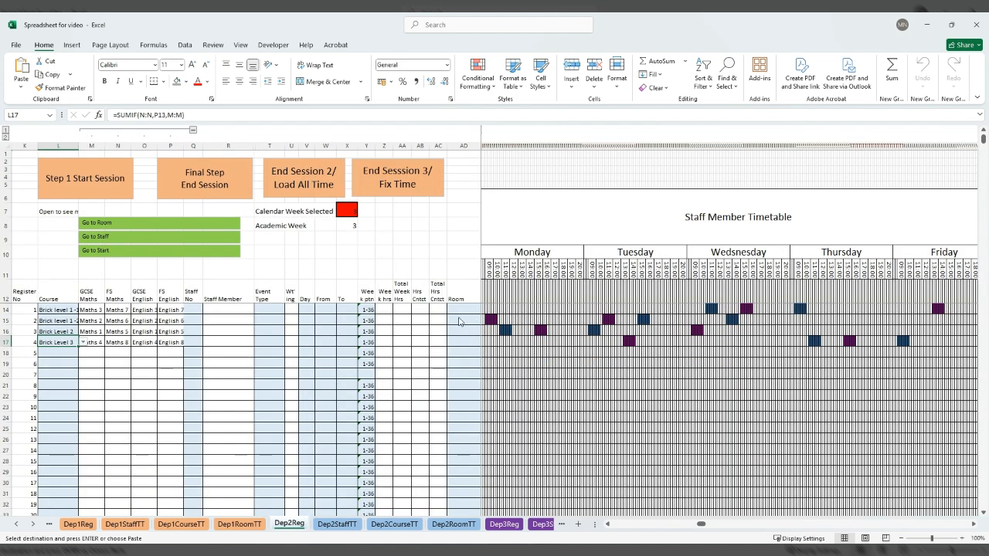
pyautogui.click(498, 525)
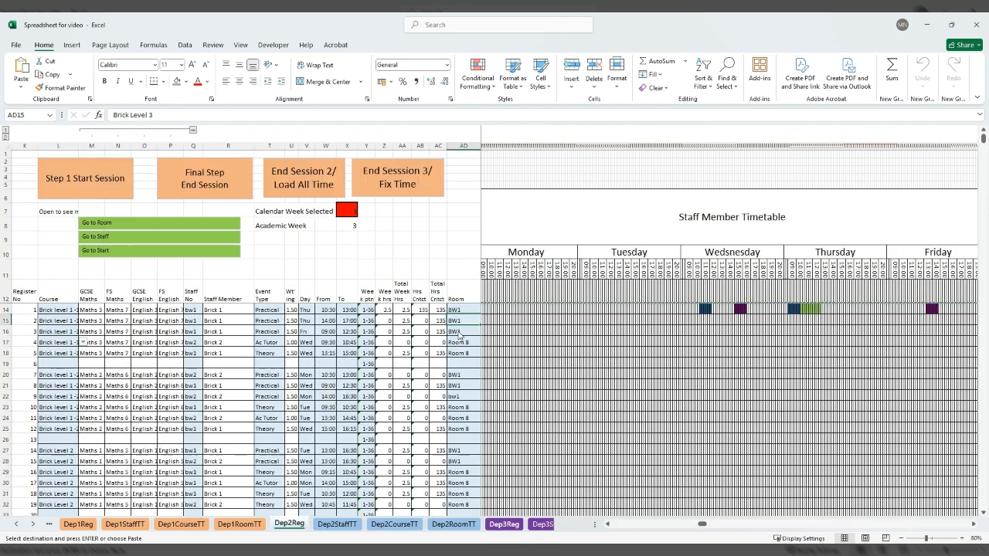
# Load the times for registers 2 and 3 into the staff member timetable and view the week through Friday.
pyautogui.press('Down')
pyautogui.press('Down')
pyautogui.press('Right')
pyautogui.click(531, 321)
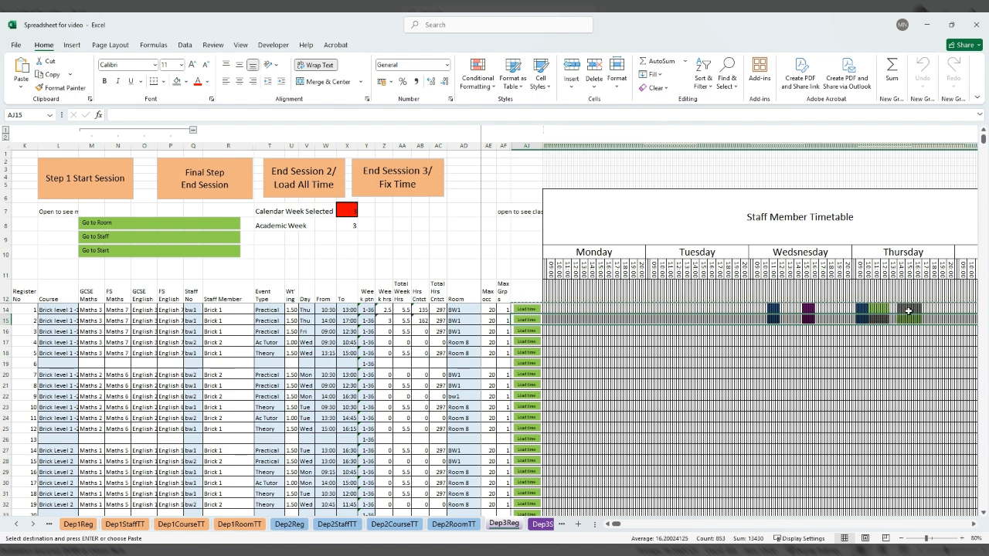
pyautogui.click(534, 333)
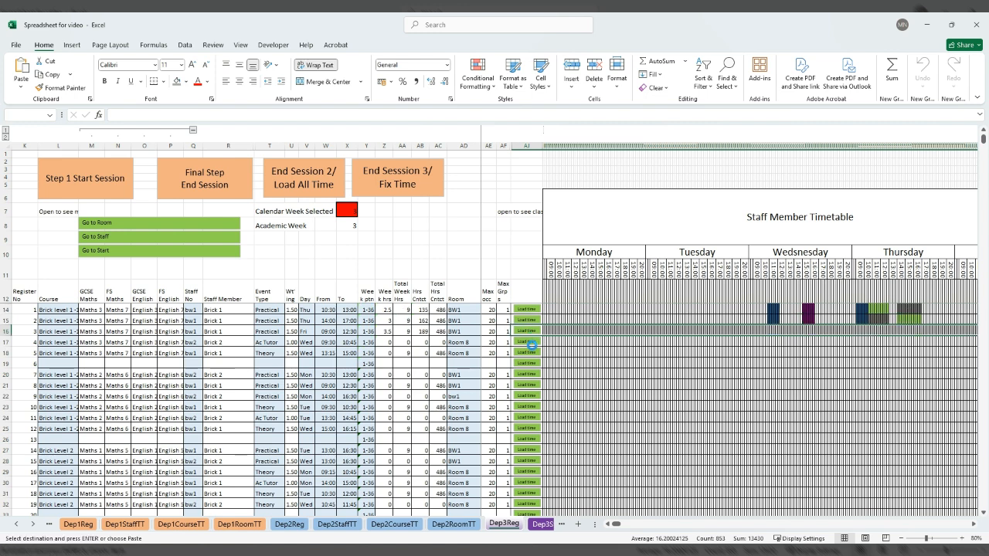
pyautogui.click(974, 525)
pyautogui.click(974, 525)
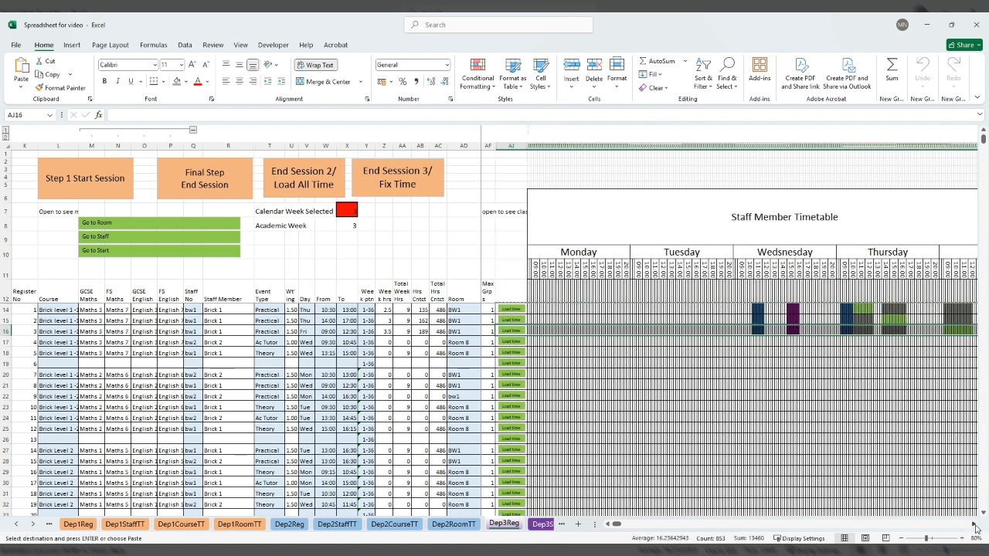
pyautogui.click(974, 525)
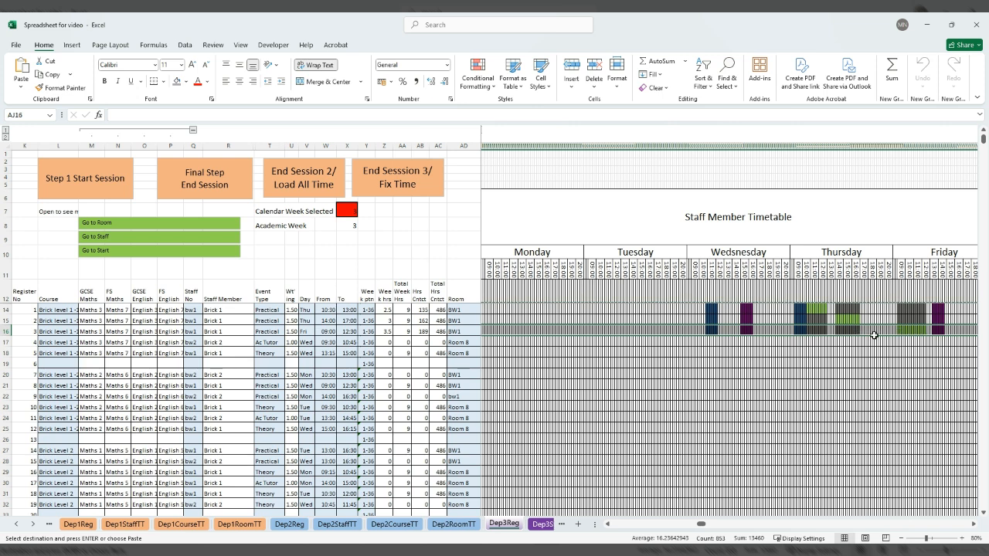
# Load the times for registers 4, 5, 8, 9 and 10 into the staff member timetable.
pyautogui.click(609, 525)
pyautogui.click(608, 525)
pyautogui.click(609, 524)
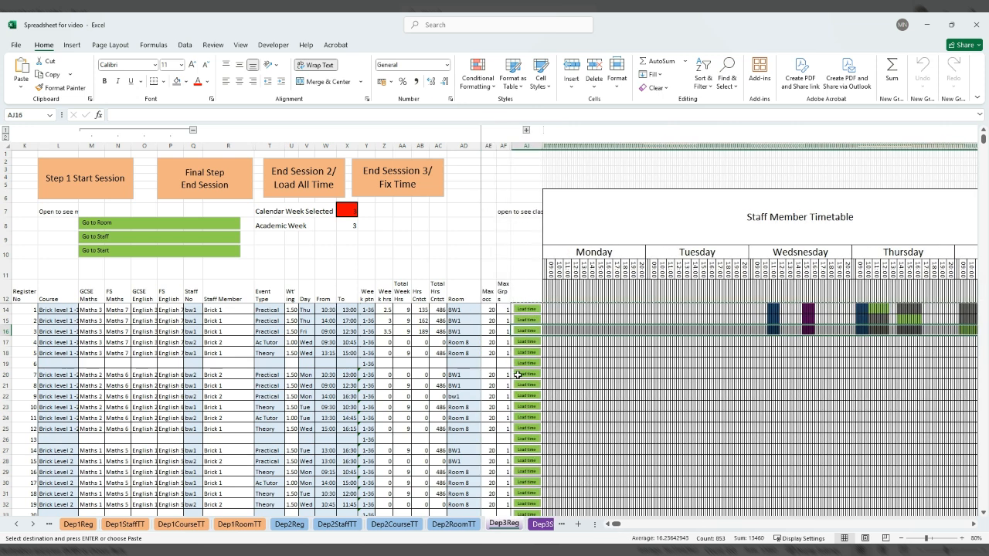
pyautogui.click(524, 342)
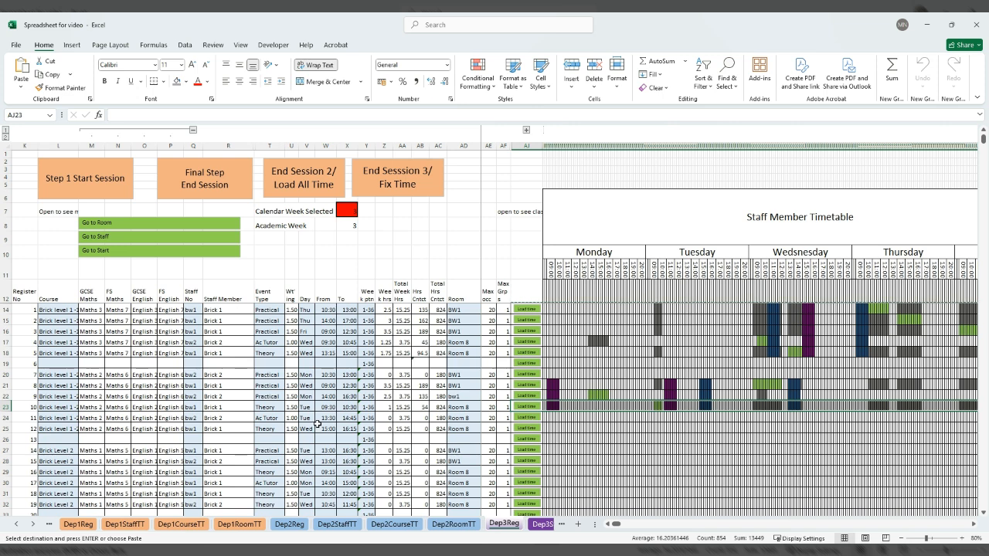
# Clear the start and end times of register 11 and load the times for registers 11 and 12.
pyautogui.moveTo(323, 418); pyautogui.dragTo(347, 418)
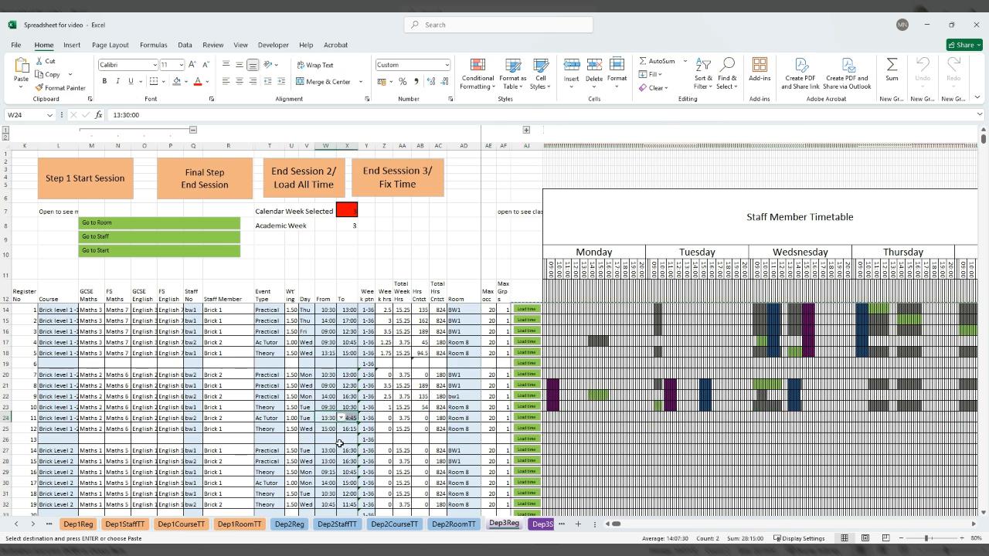
pyautogui.press('Delete')
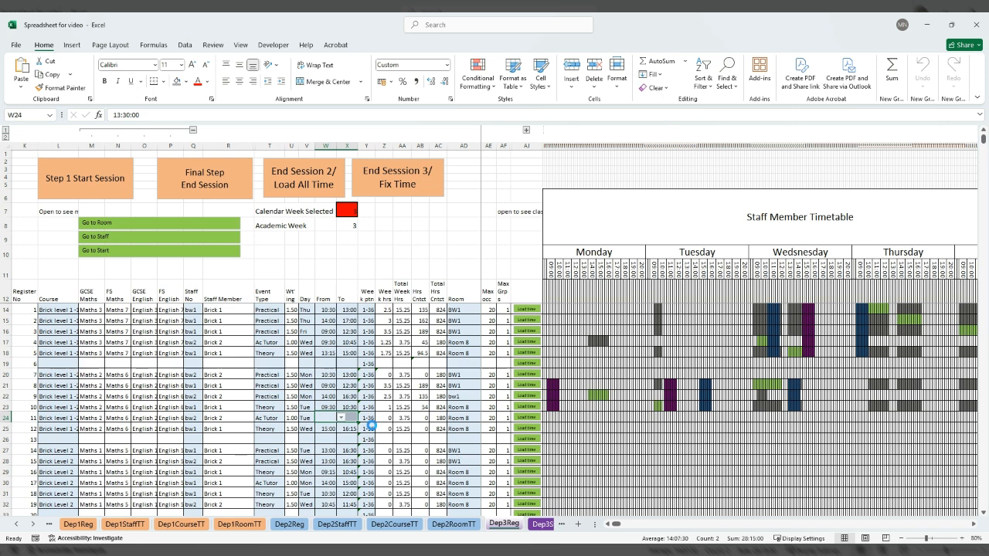
pyautogui.click(526, 417)
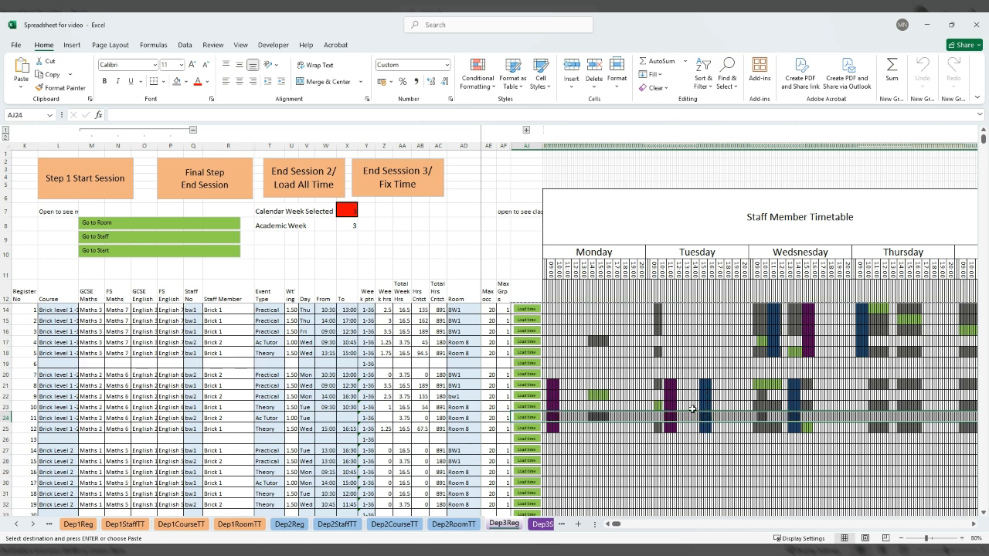
# Set register 11 to run from 13:30 to 15:30 and load its time into the timetable.
pyautogui.click(191, 418)
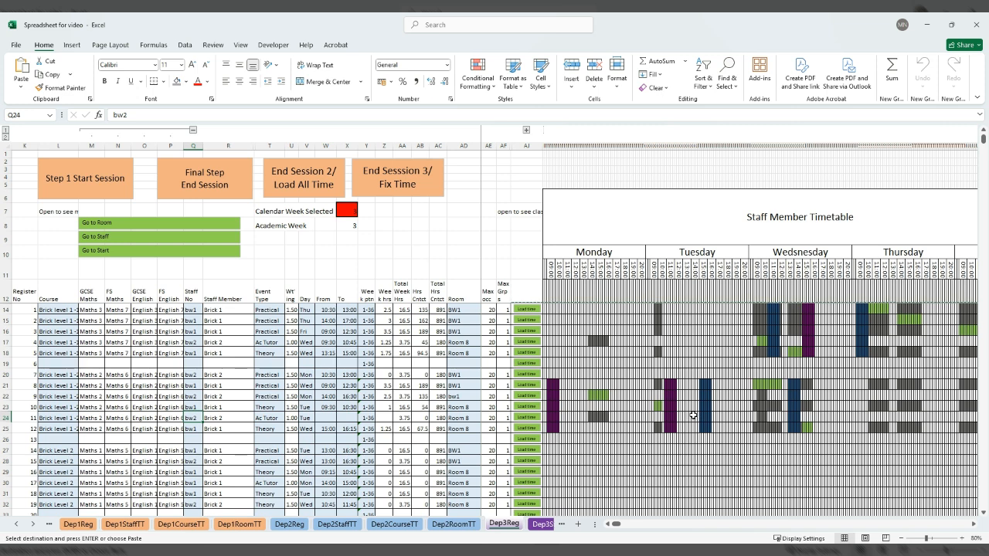
pyautogui.click(323, 418)
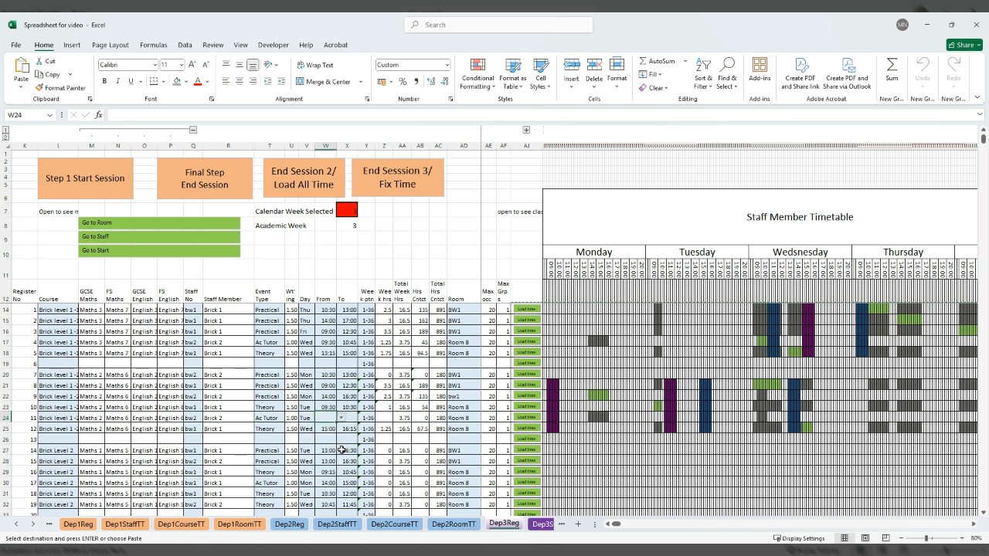
pyautogui.hotkey('ctrl', 'v')
pyautogui.click(355, 417)
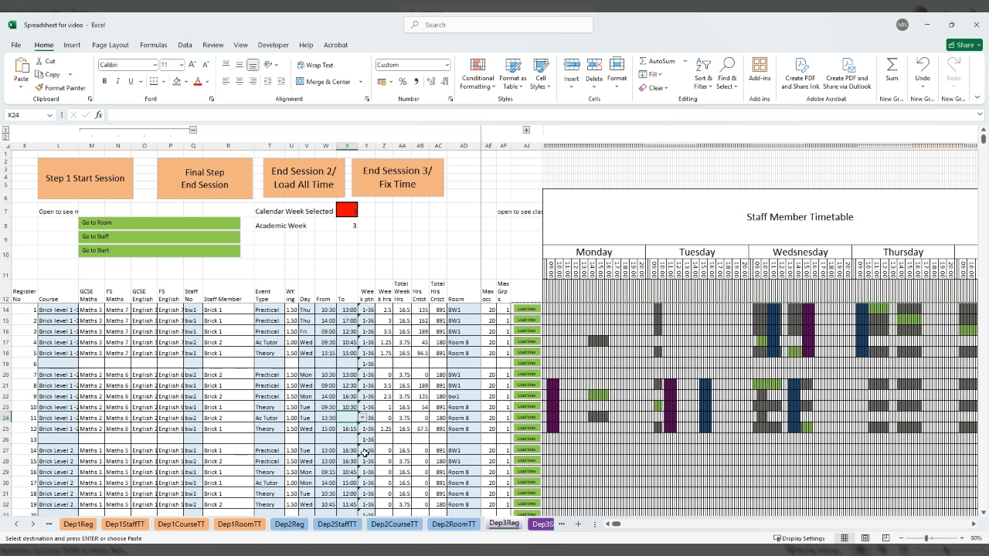
pyautogui.click(526, 419)
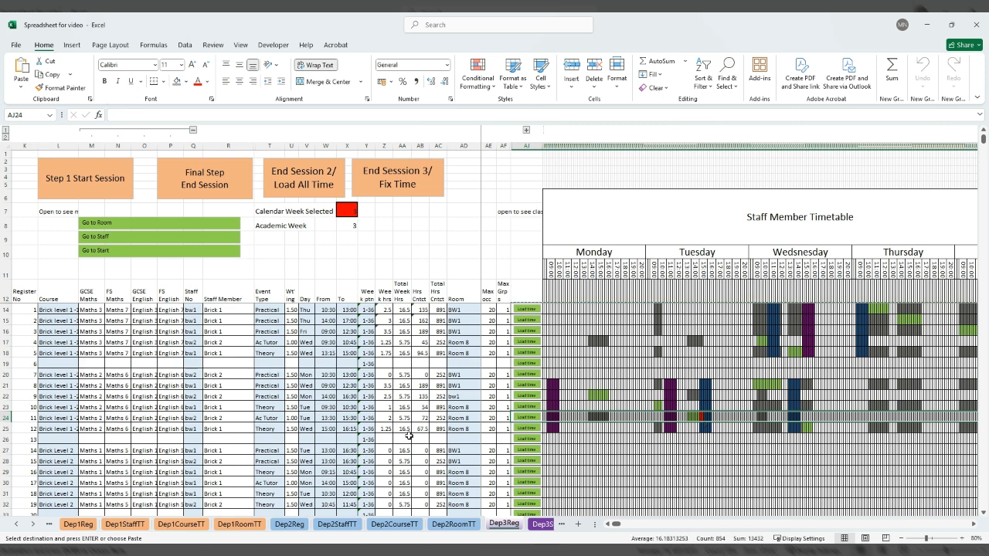
# Change the end time of register 11 to 15:00 and reload its time.
pyautogui.click(344, 414)
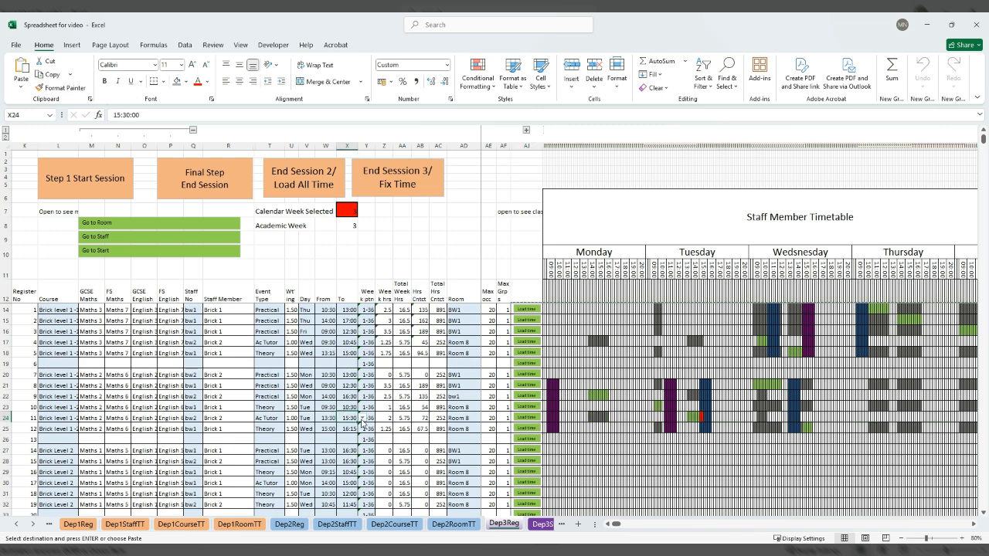
pyautogui.click(352, 464)
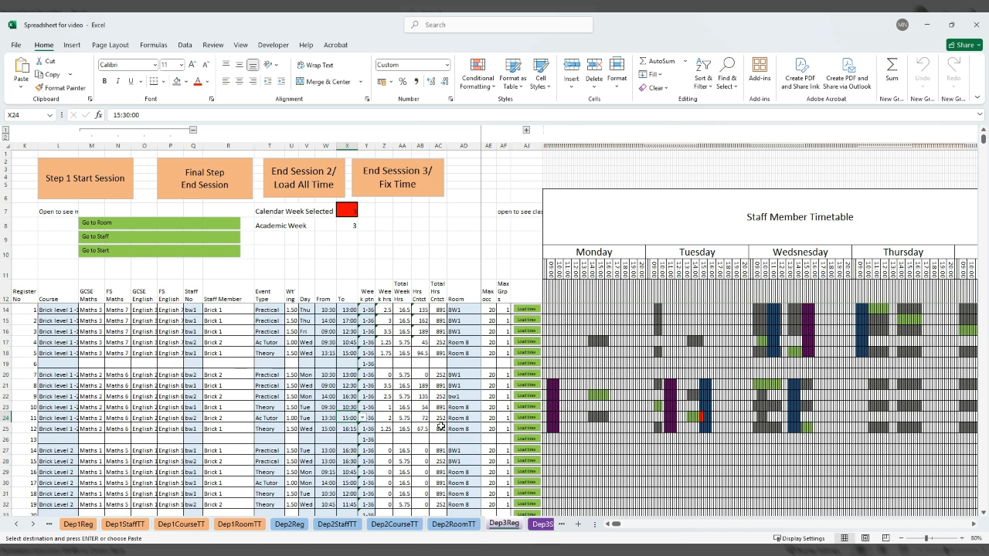
pyautogui.click(524, 423)
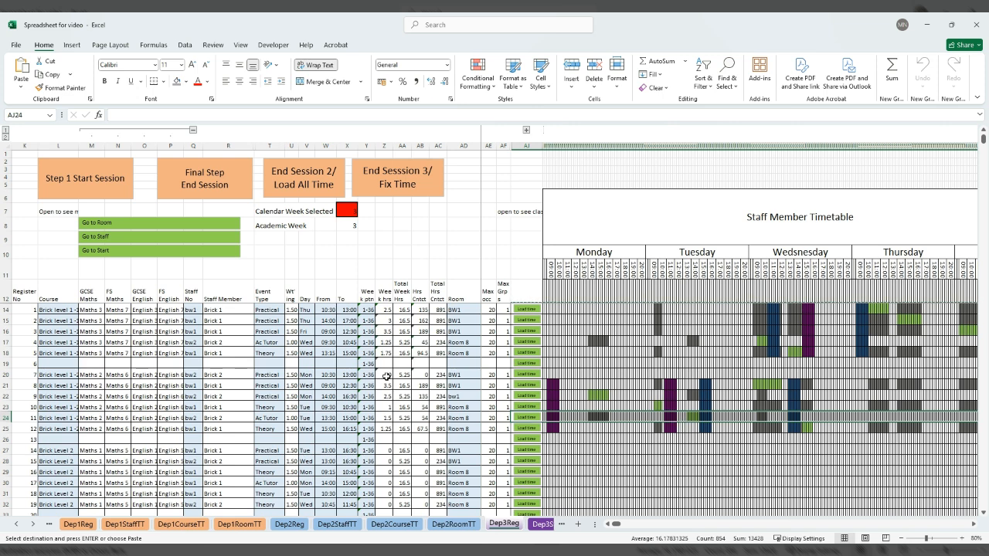
# Load the time for register 7 and total the weekly hours of registers 7 to 12.
pyautogui.moveTo(383, 375); pyautogui.dragTo(380, 429)
pyautogui.click(526, 374)
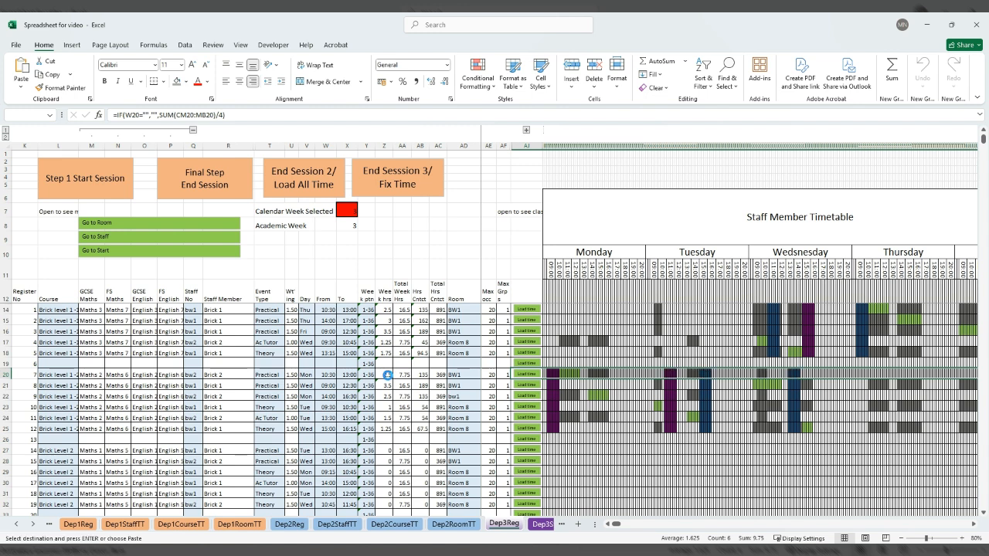
pyautogui.moveTo(386, 375); pyautogui.dragTo(385, 427)
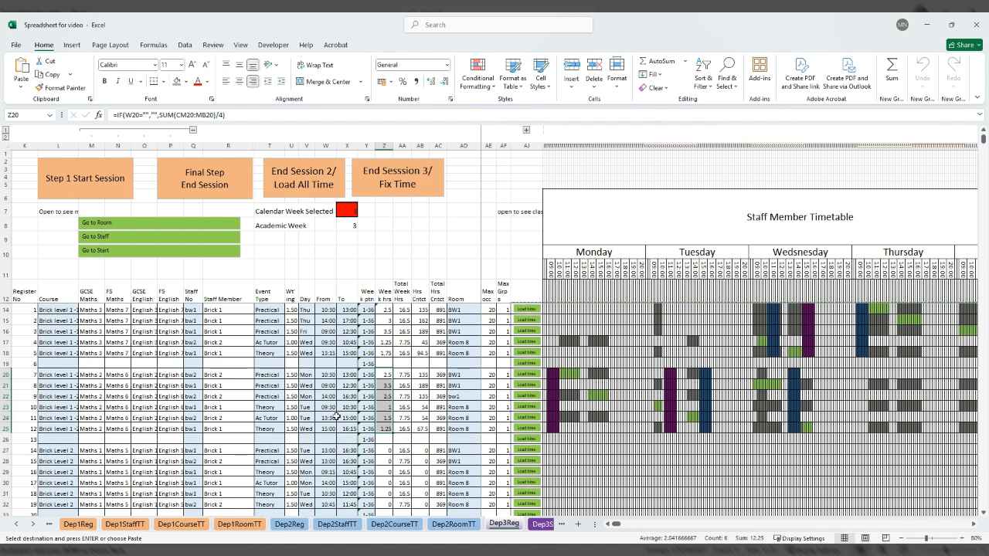
# Change the start time of register 11 to 13:45, reload its time and recheck the total weekly hours.
pyautogui.click(330, 417)
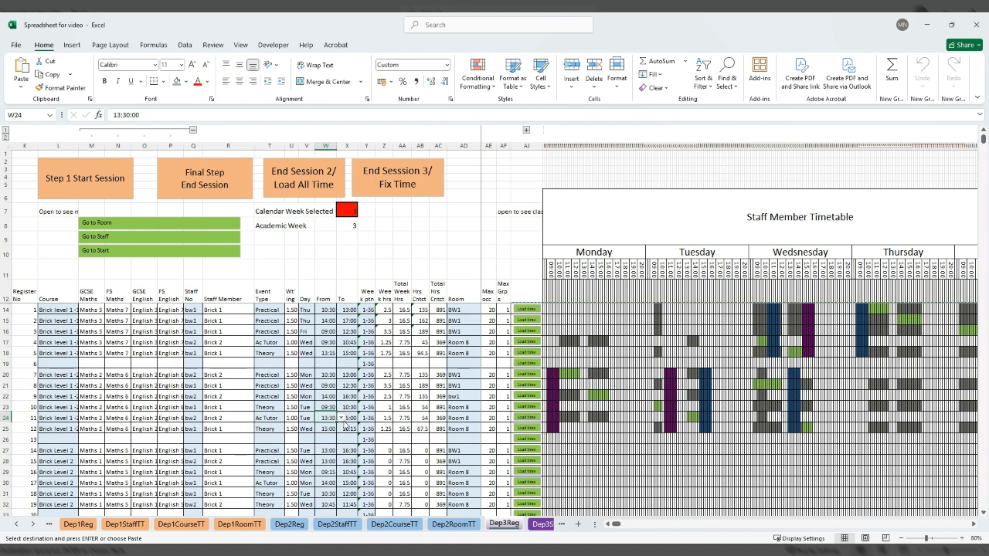
pyautogui.click(331, 407)
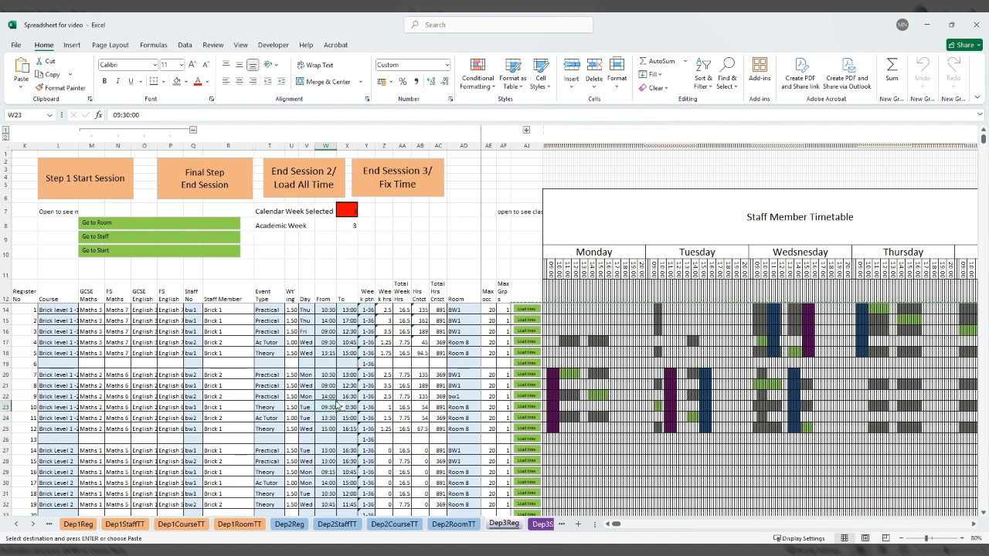
pyautogui.click(331, 418)
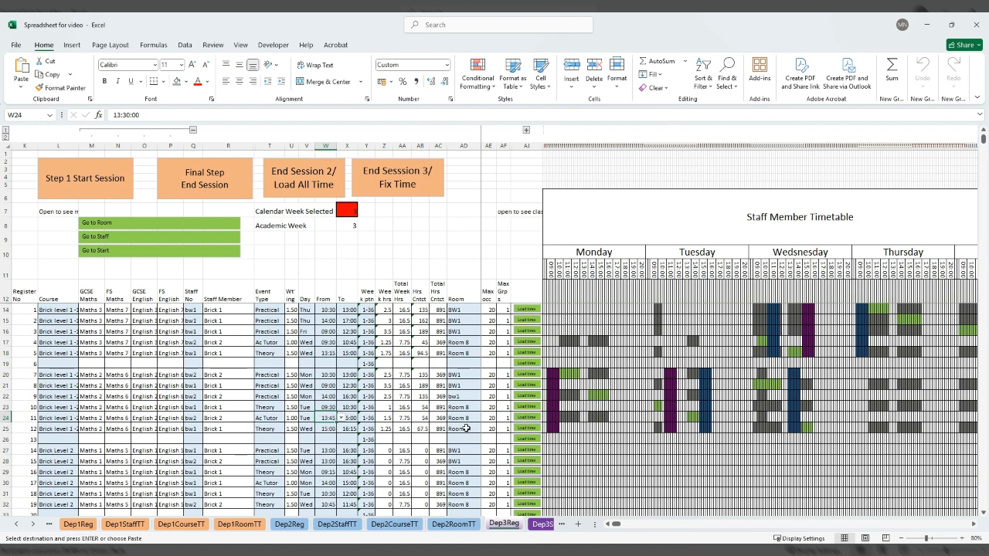
pyautogui.click(522, 419)
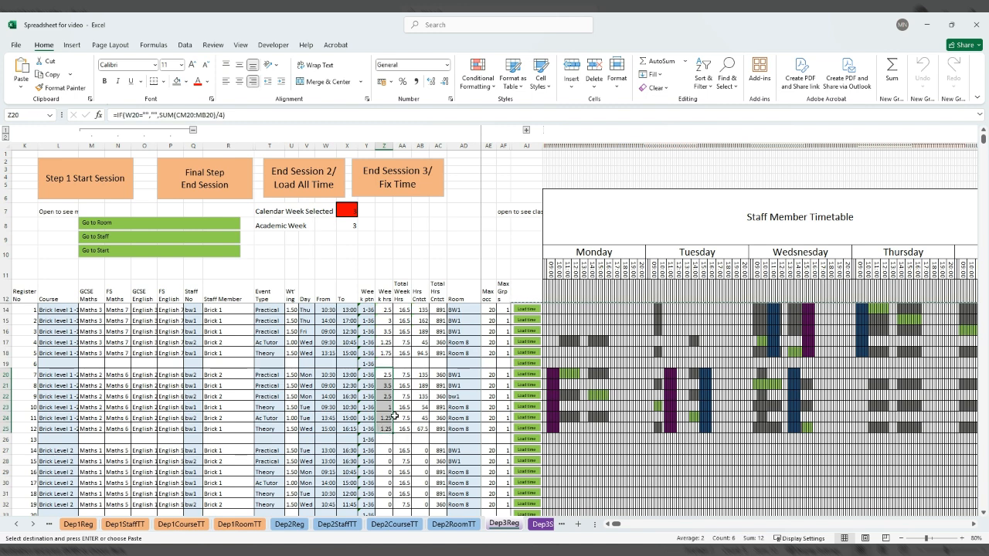
# Load the times for registers 14 to 19 and 21 to 25 into the staff member timetable.
pyautogui.click(524, 450)
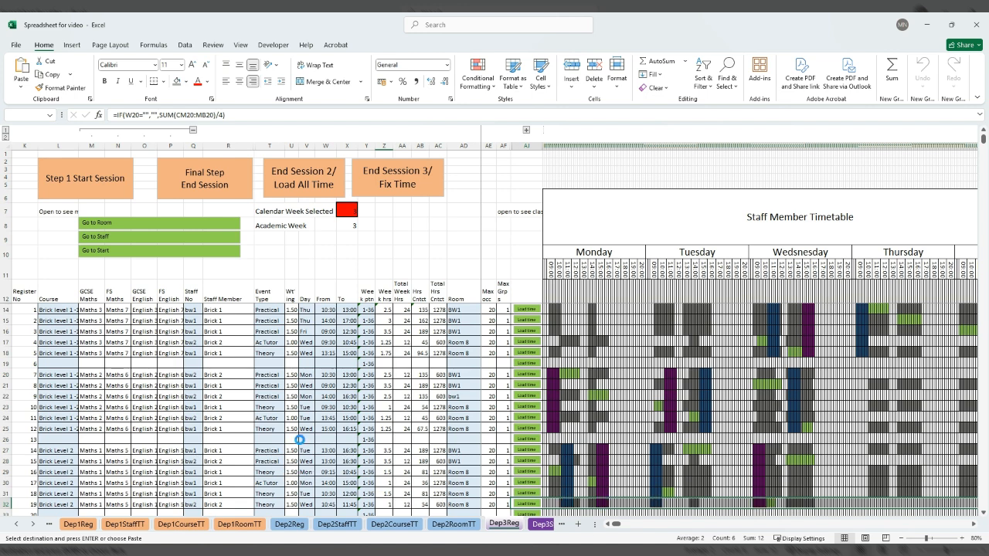
pyautogui.scroll(-1, 303, 440)
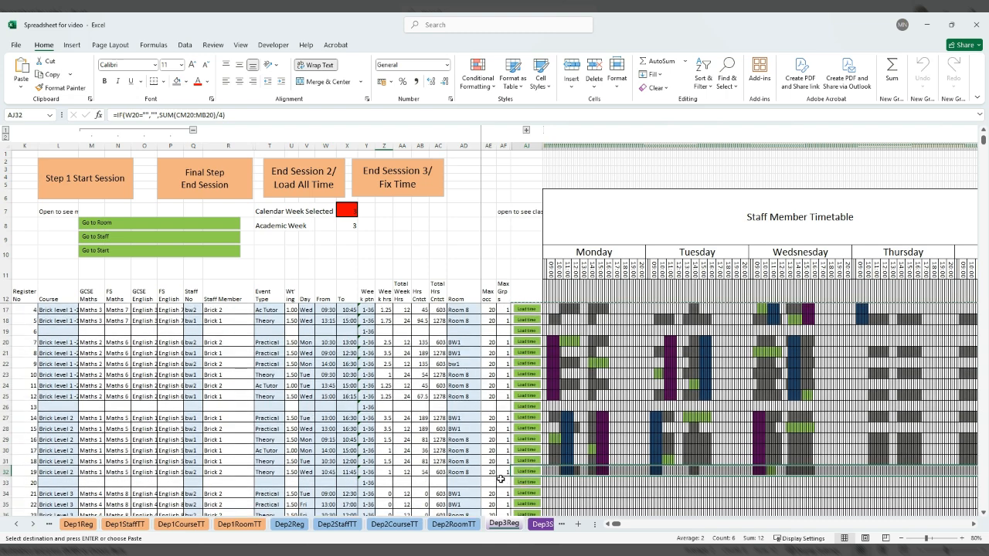
pyautogui.scroll(-1, 459, 472)
pyautogui.scroll(-2, 463, 468)
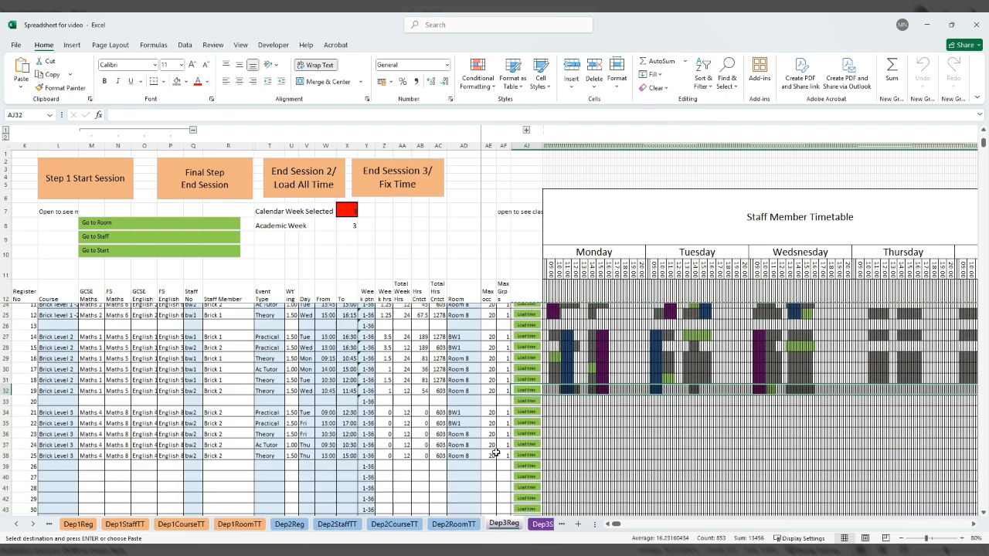
pyautogui.click(527, 398)
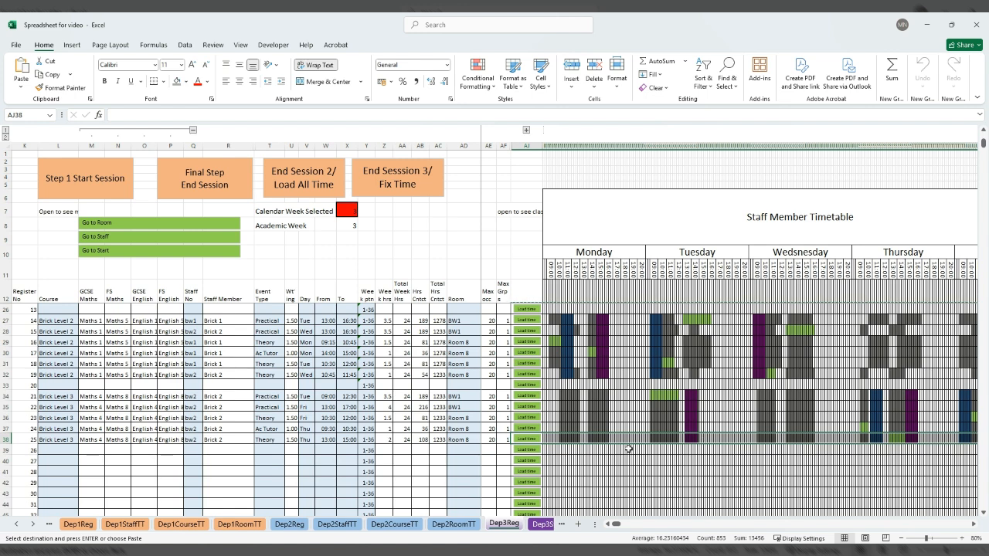
pyautogui.click(530, 438)
# Switch on the Dep3StaffTT staff timetable and set the staff member to Brick 2.
pyautogui.click(675, 395)
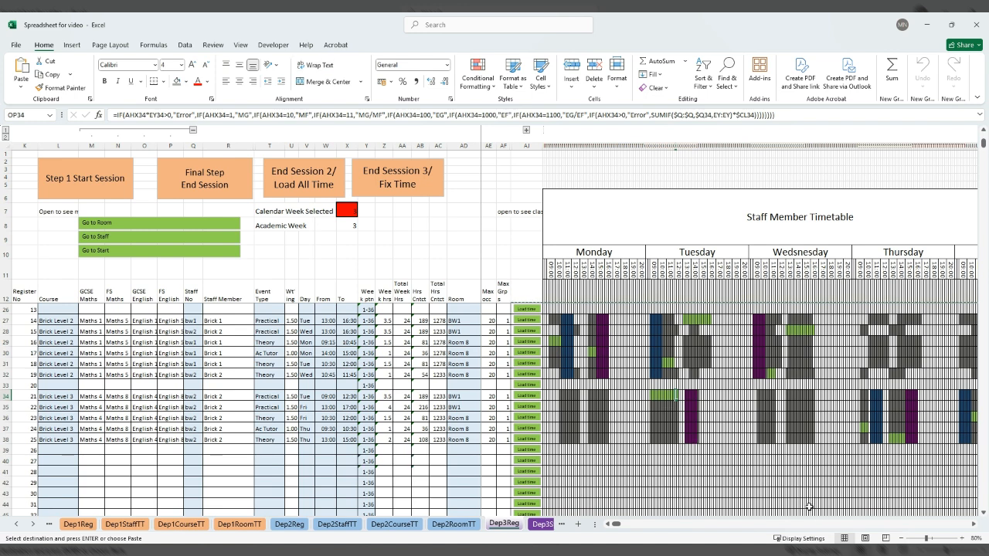
pyautogui.click(542, 524)
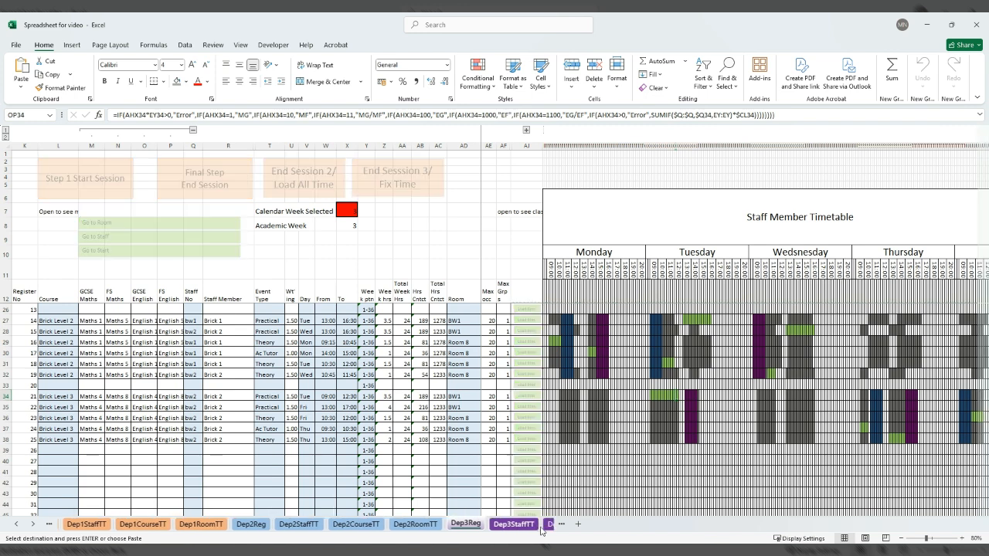
pyautogui.click(199, 141)
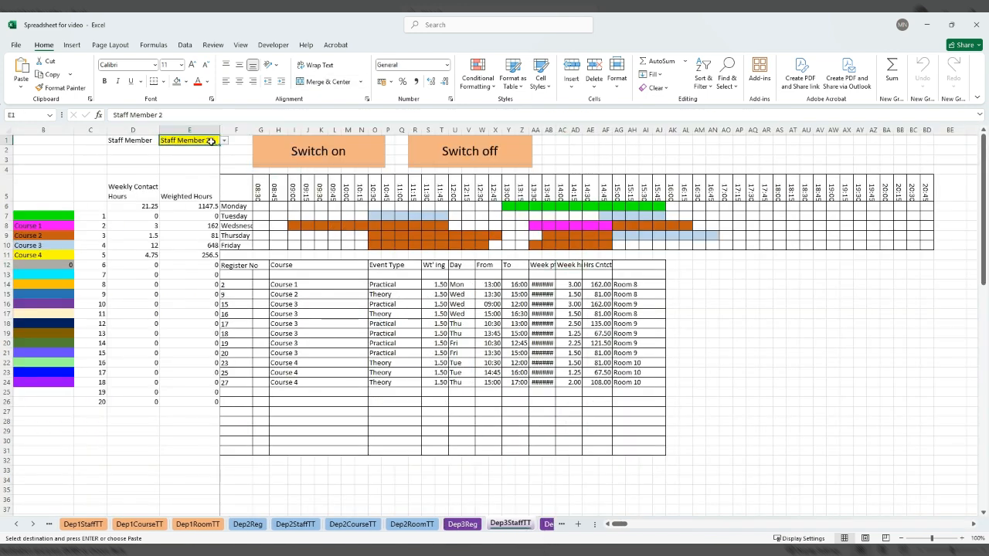
pyautogui.click(278, 152)
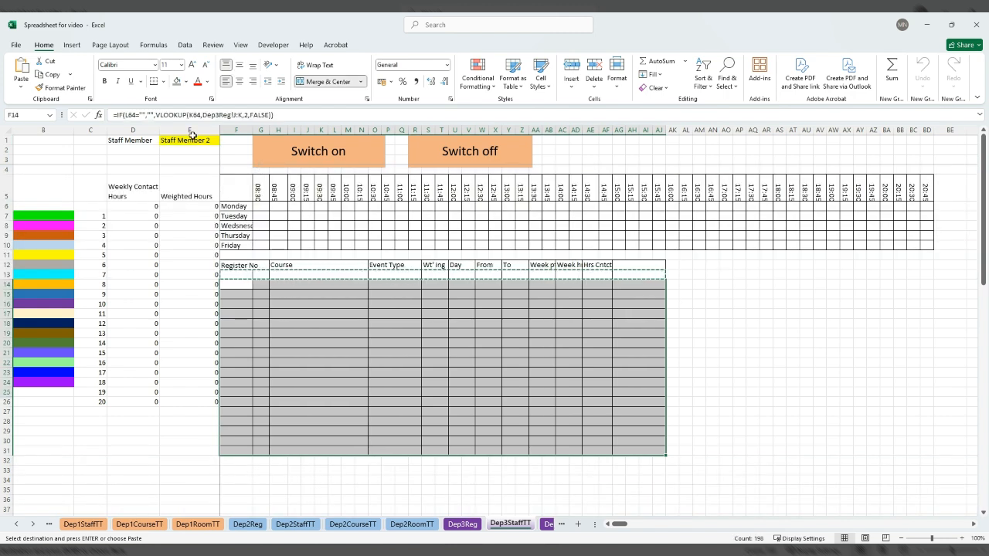
pyautogui.click(224, 140)
pyautogui.click(205, 160)
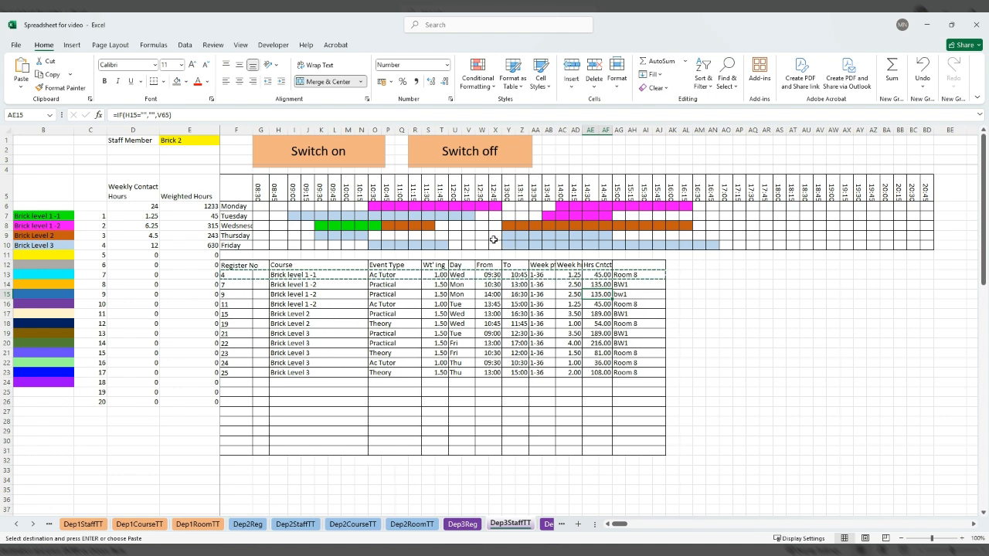
# Switch on the Dep3CourseTT course timetable and show Brick level 1 -1, Brick Level 2 and Brick Level 3 in turn.
pyautogui.click(549, 524)
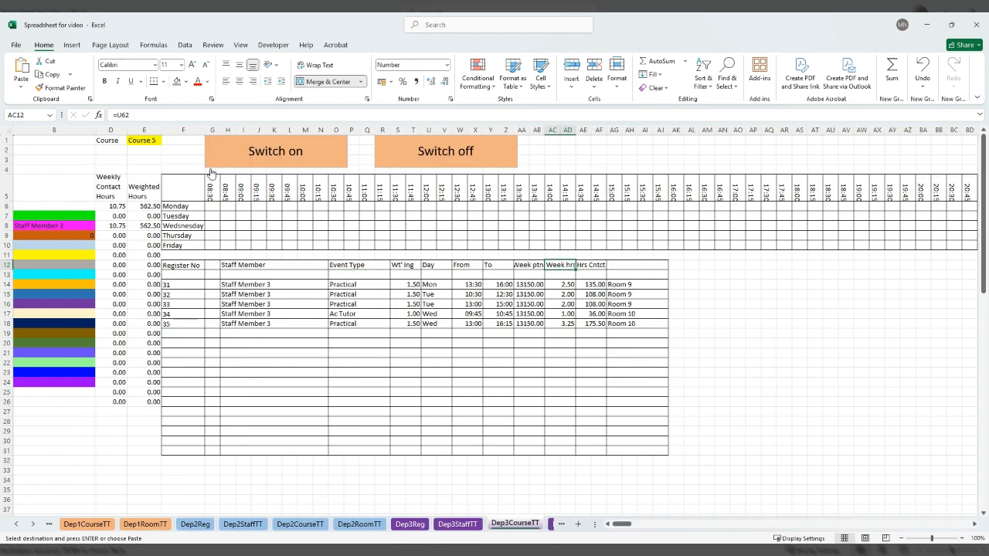
pyautogui.click(223, 148)
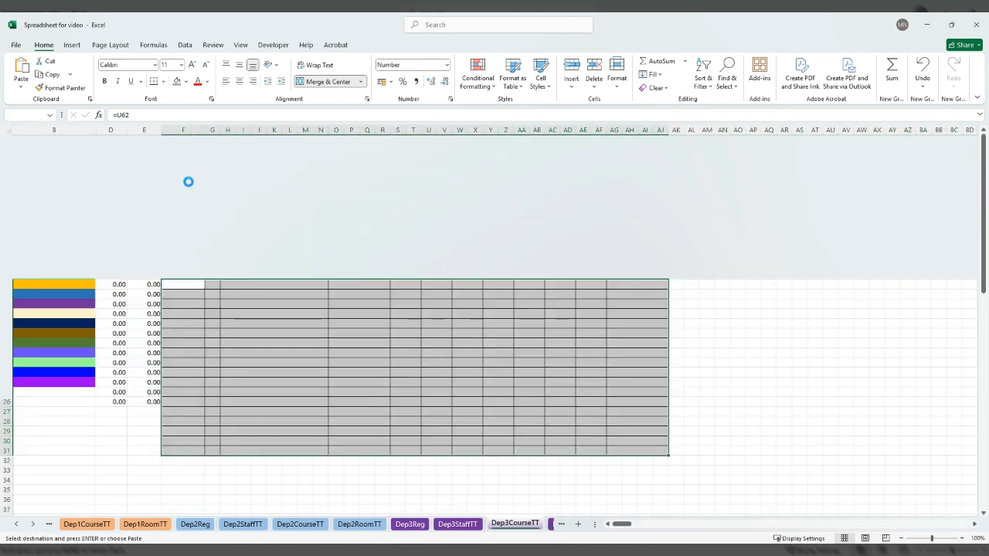
pyautogui.click(140, 141)
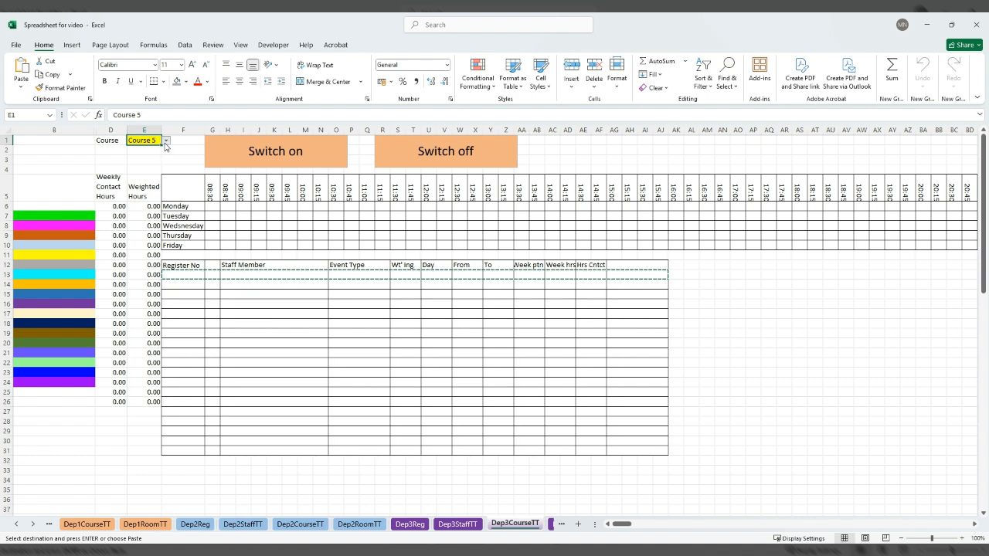
pyautogui.click(153, 162)
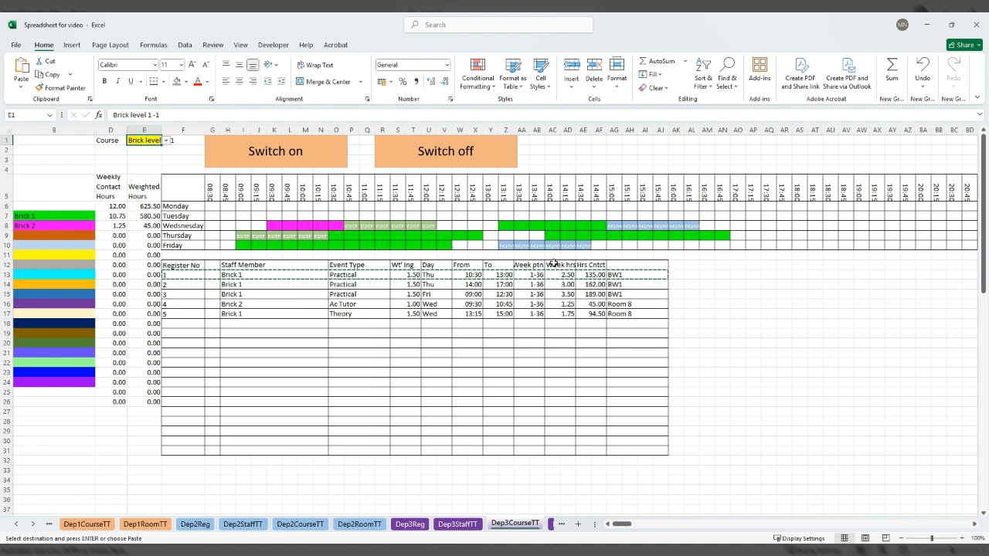
pyautogui.click(153, 158)
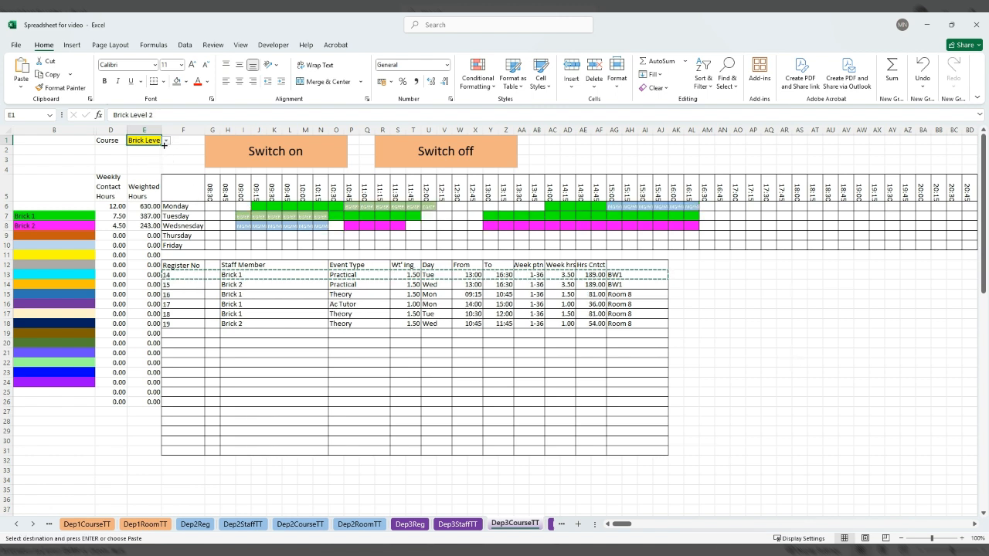
pyautogui.click(143, 163)
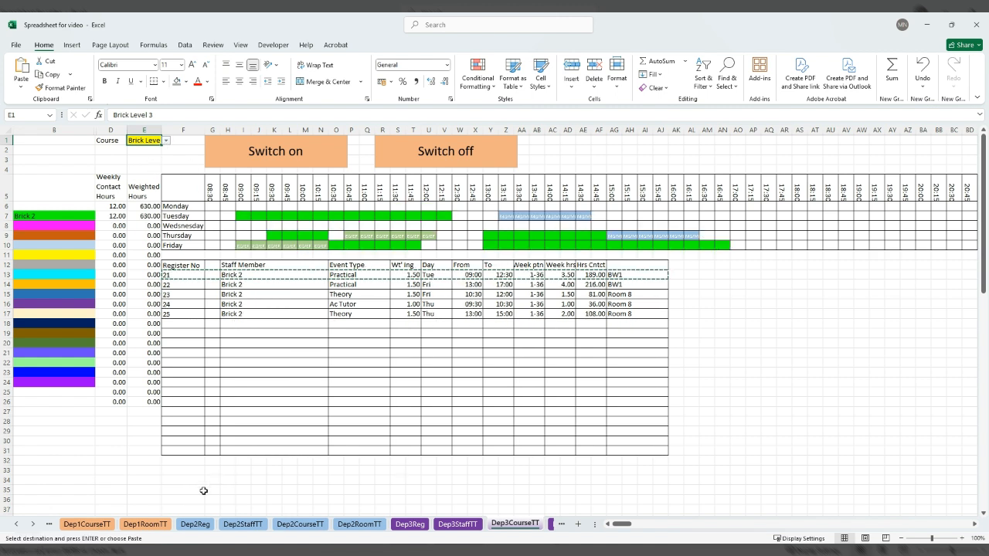
# Display room BW1 in the Dep3RoomTT room timetable and check its total weekly contact hours.
pyautogui.click(33, 524)
pyautogui.click(33, 525)
pyautogui.click(33, 525)
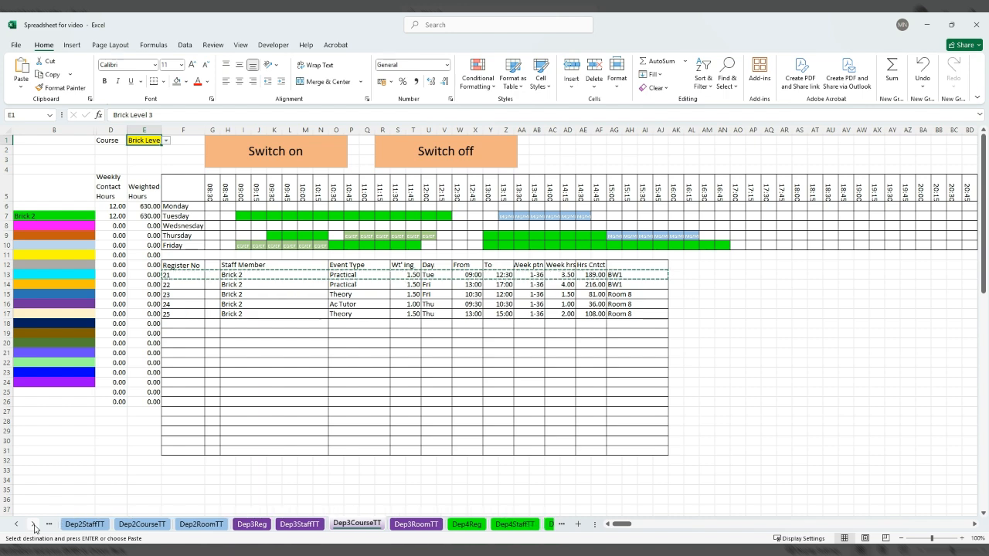
pyautogui.click(421, 524)
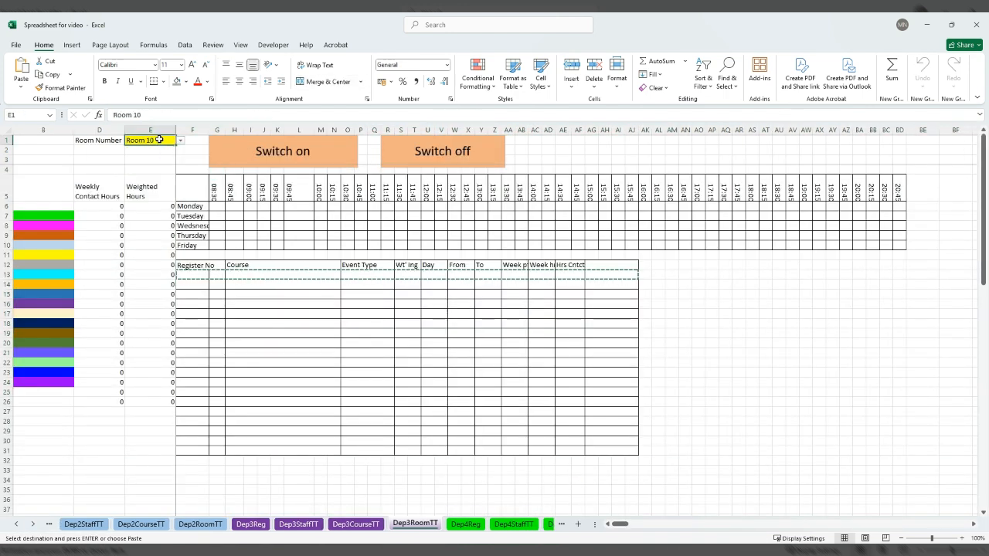
pyautogui.click(180, 140)
pyautogui.click(168, 161)
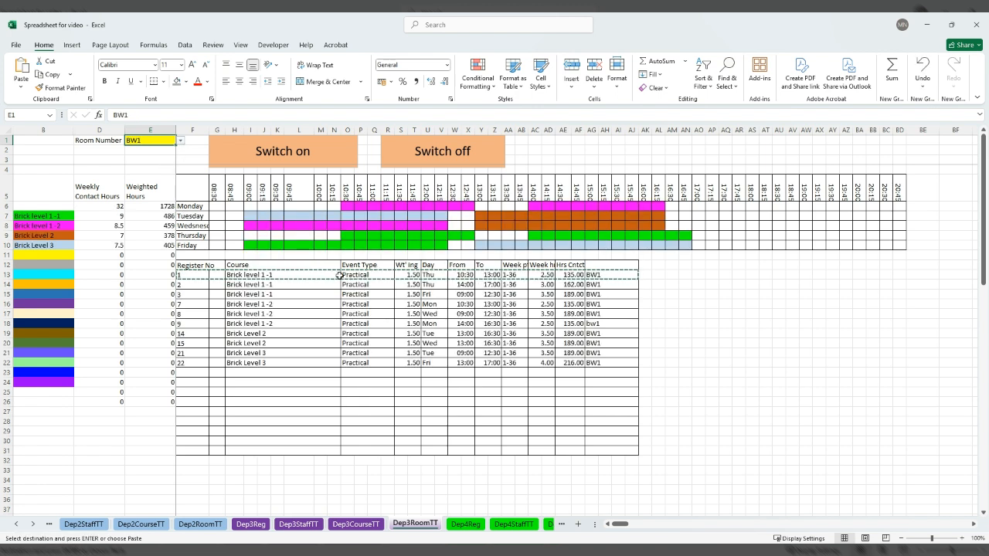
pyautogui.click(115, 207)
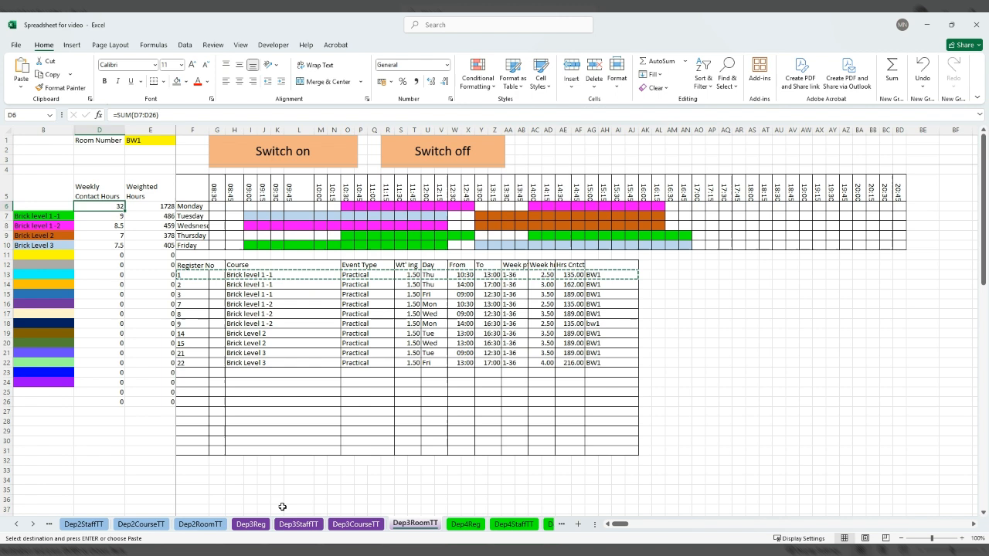
# Review the Brick 2 staff timetable and the Brick Level 3 course timetable, marking the Friday gap from 12:30 to 13:00.
pyautogui.click(311, 530)
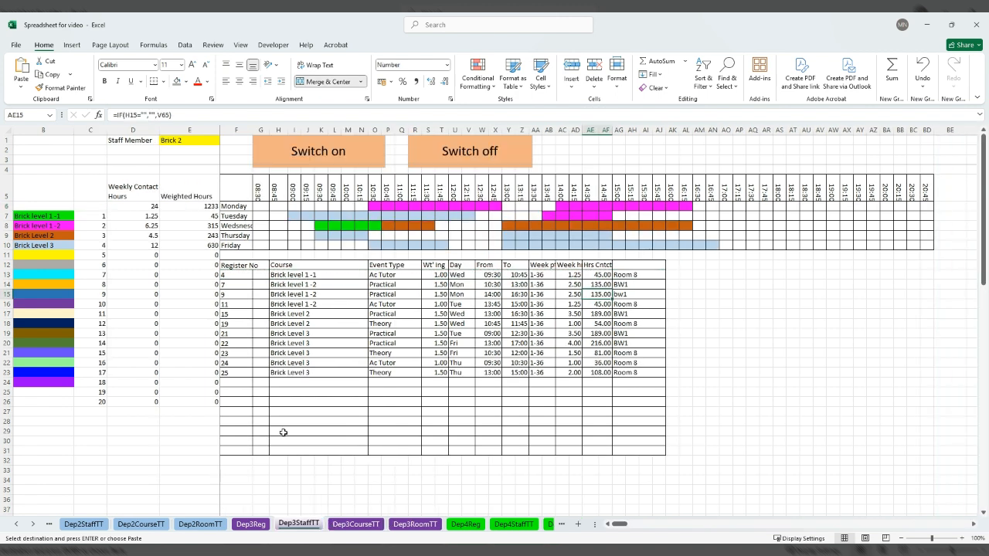
pyautogui.click(346, 526)
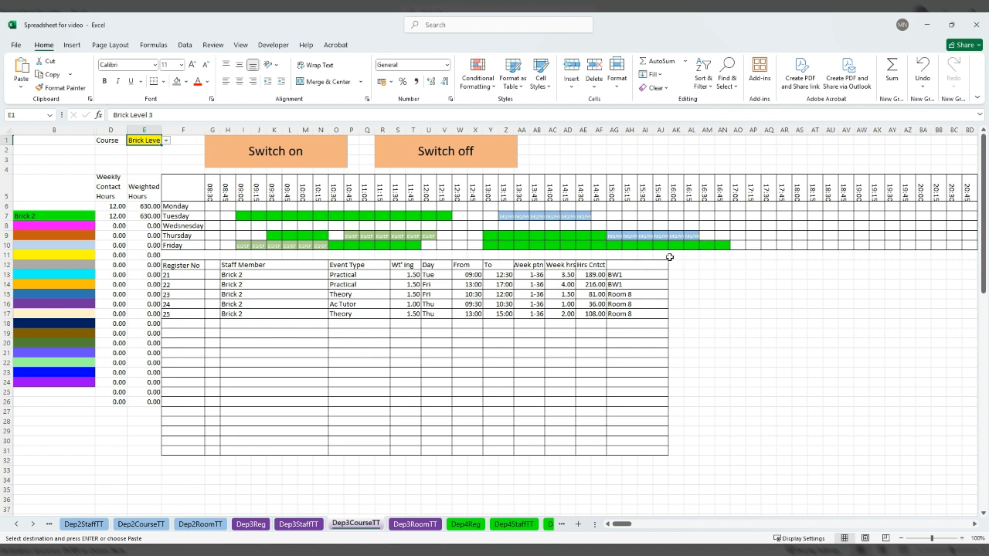
pyautogui.click(463, 246)
pyautogui.moveTo(463, 246); pyautogui.dragTo(476, 245)
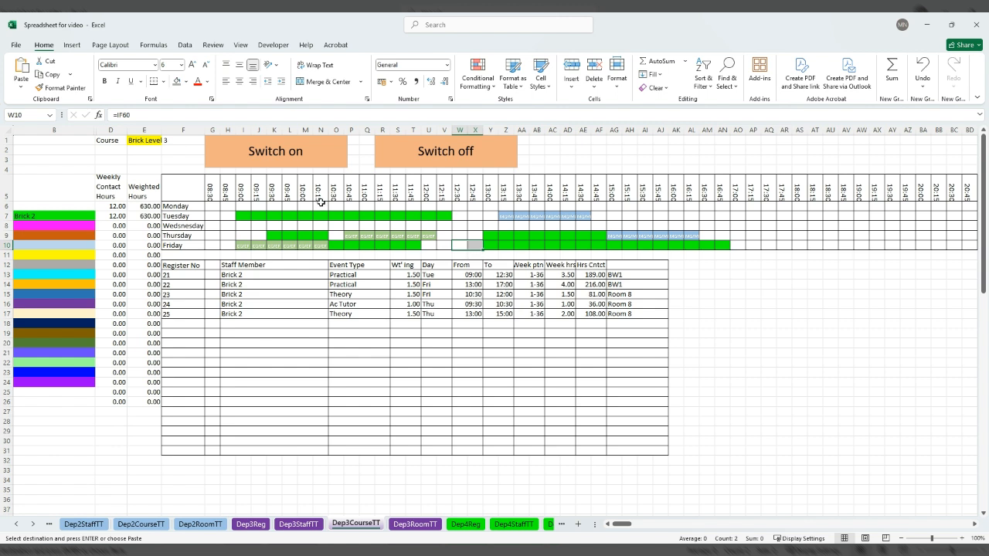
# Review the Brick Level 2, Brick level 1 -2 and Brick level 1 -1 course timetables, marking the Wednesday 14:45 gap of Brick level 1 -2.
pyautogui.click(160, 139)
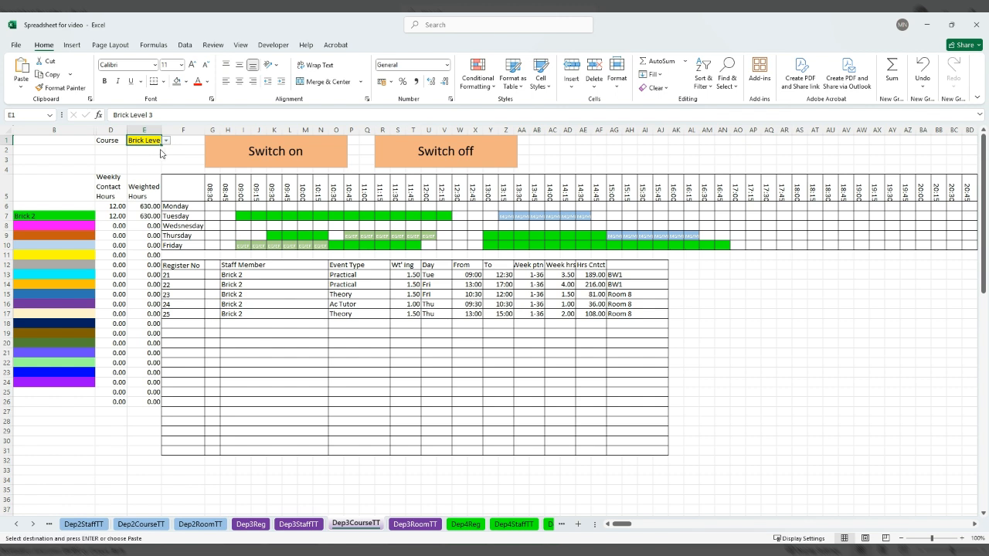
pyautogui.click(160, 152)
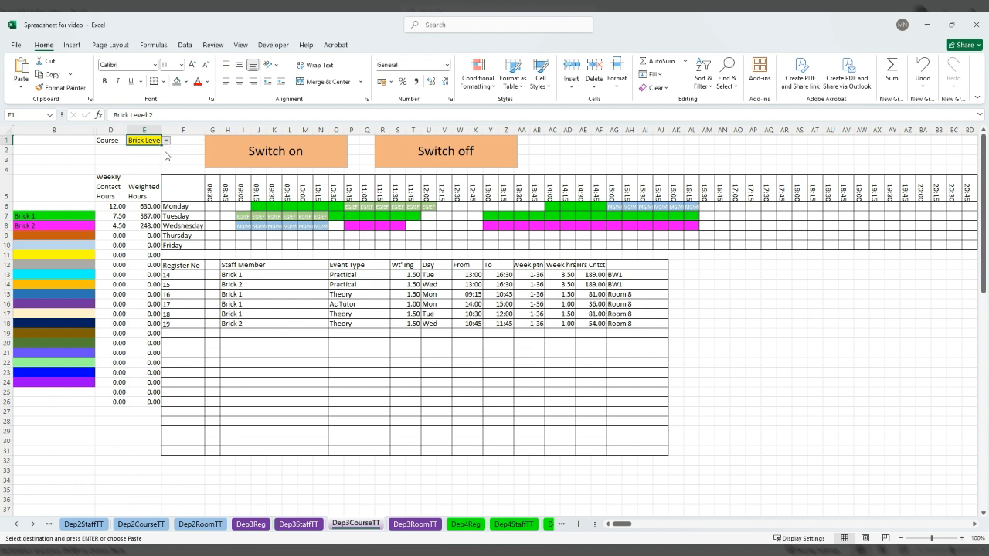
pyautogui.write('Brick level 2')
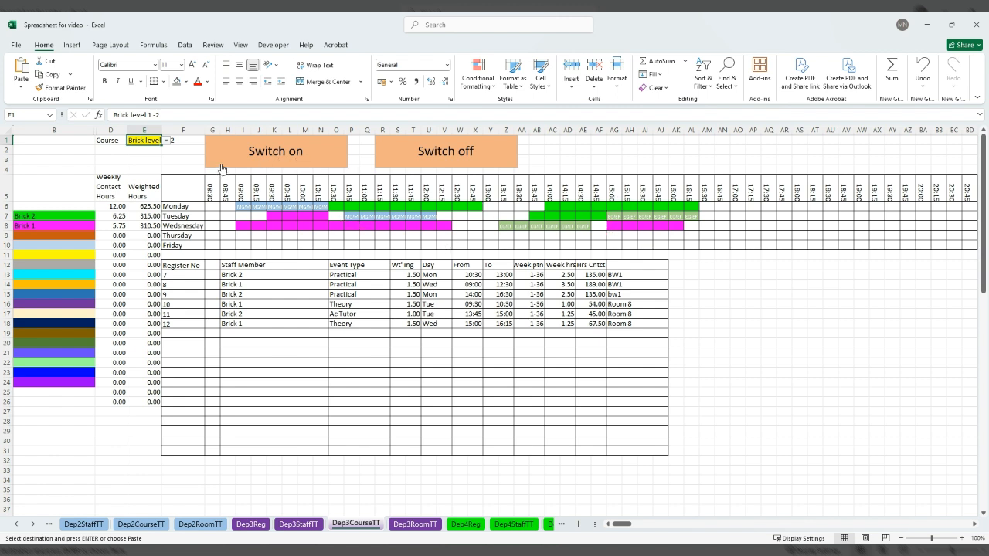
pyautogui.click(601, 227)
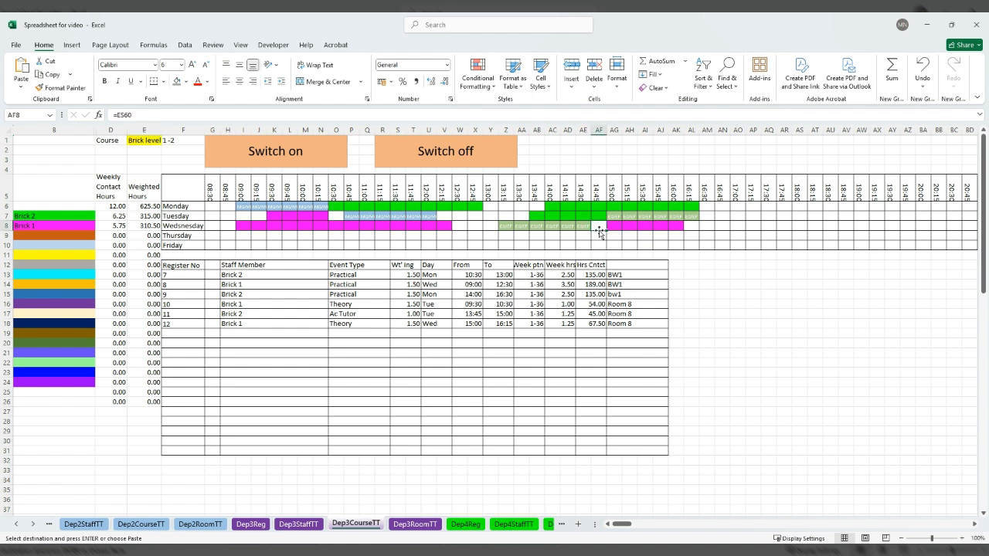
pyautogui.click(153, 139)
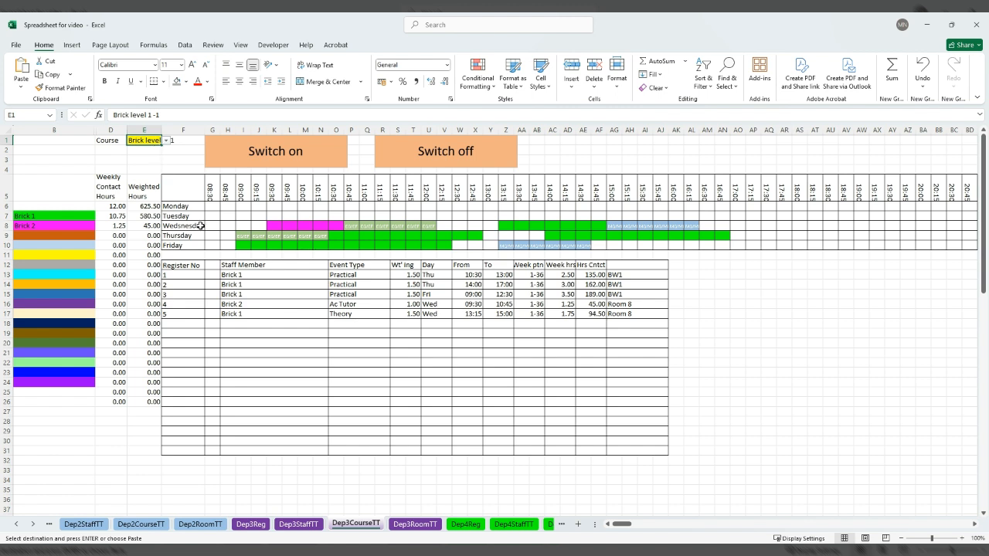
# Return to the Dep3Reg register sheet and review the earlier registers against the staff member timetable.
pyautogui.click(288, 526)
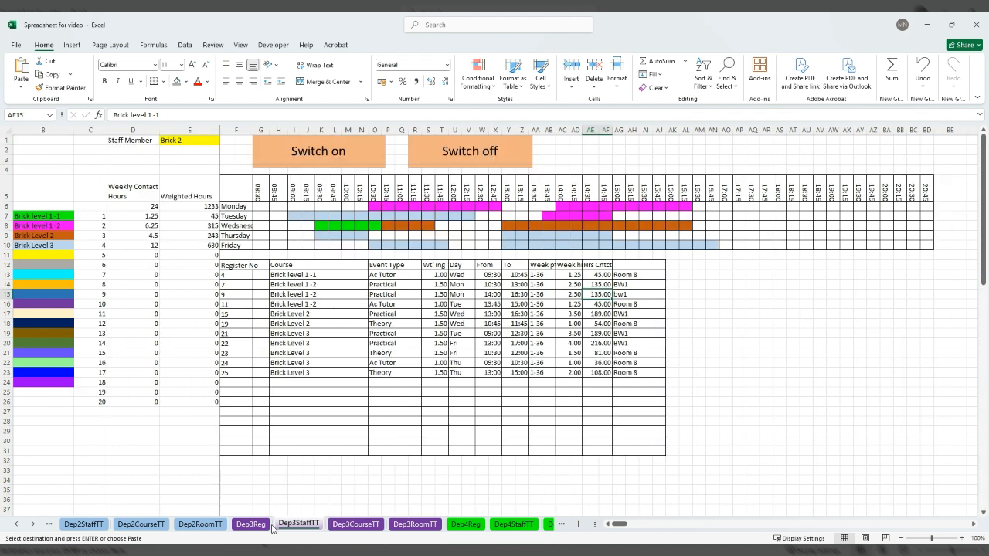
pyautogui.click(251, 525)
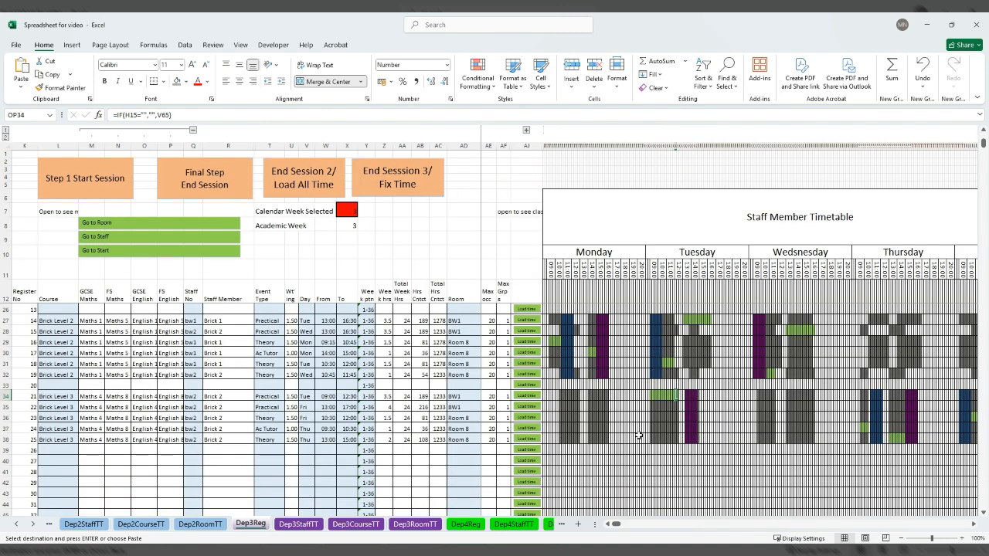
pyautogui.scroll(2, 645, 413)
pyautogui.scroll(2, 648, 409)
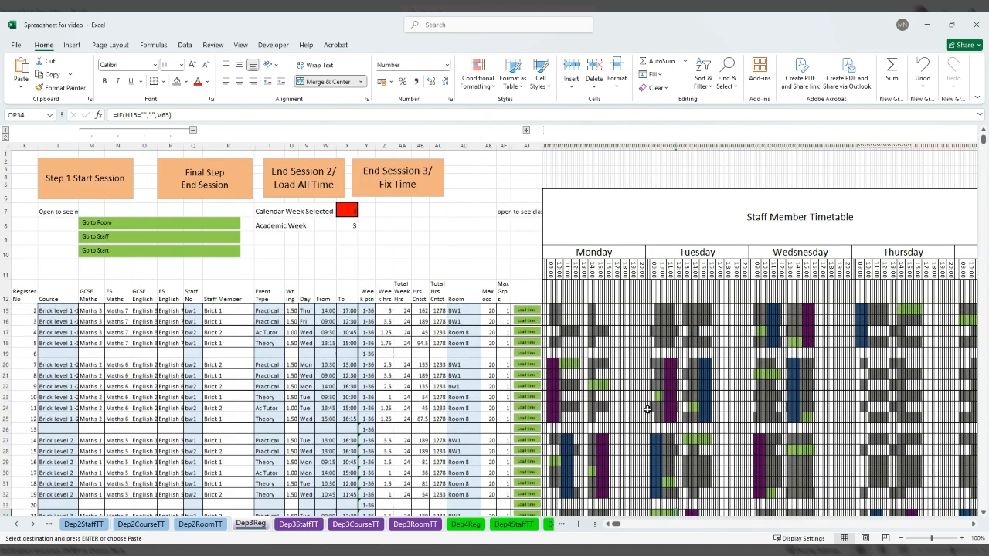